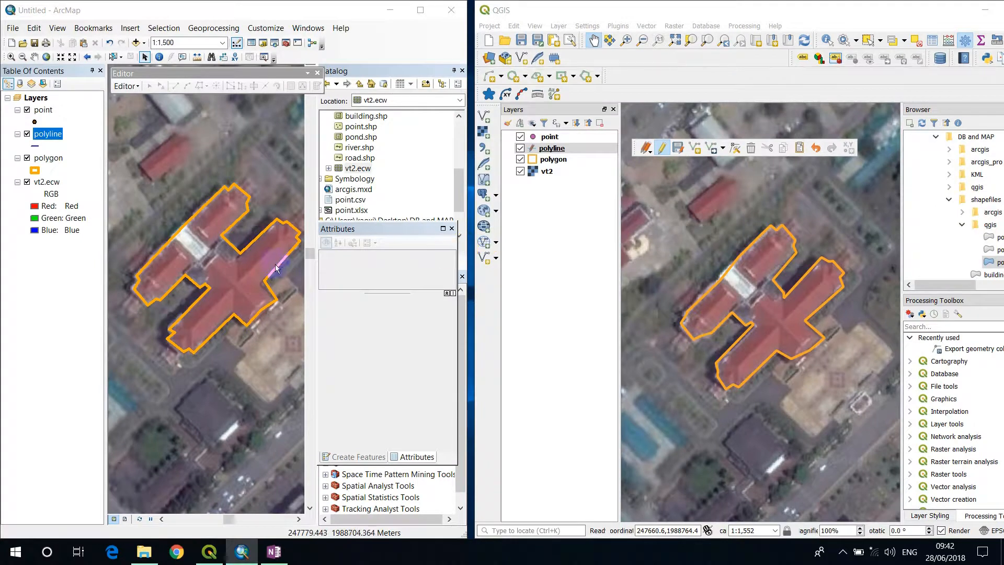
Bring the oblong park southeast of the outlined building into view in both ArcMap and QGIS
{"action": "left_click_drag", "start_coordinate": [243, 346], "coordinate": [197, 277]}
{"action": "scroll", "coordinate": [221, 327], "scroll_direction": "up", "scroll_amount": 1}
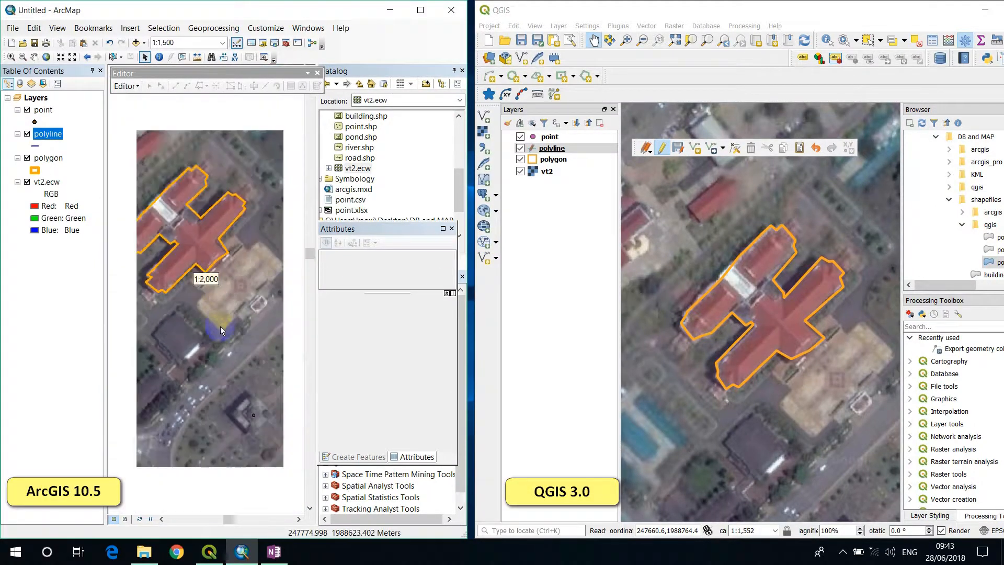
{"action": "scroll", "coordinate": [221, 330], "scroll_direction": "down", "scroll_amount": 2}
{"action": "scroll", "coordinate": [220, 331], "scroll_direction": "up", "scroll_amount": 2}
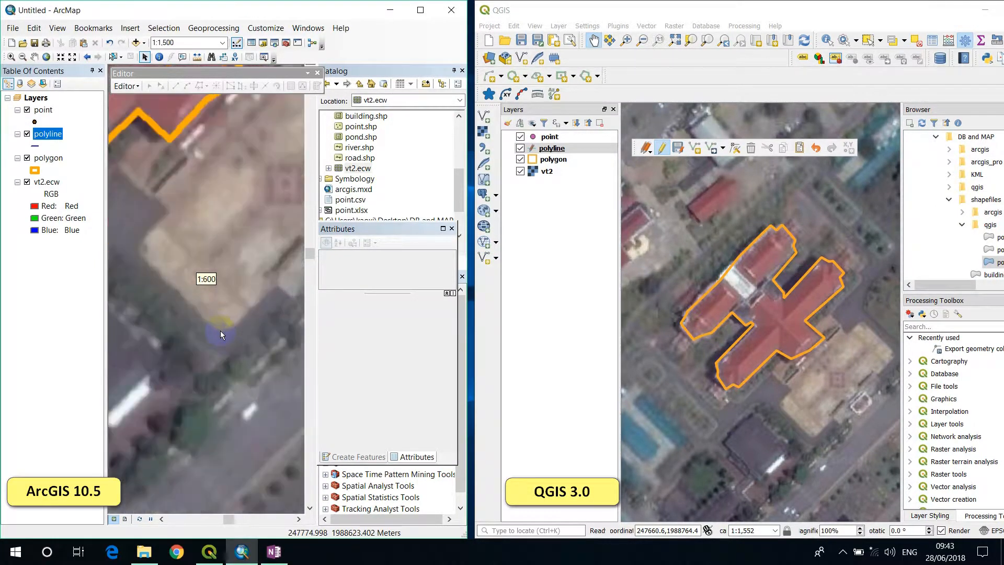
{"action": "scroll", "coordinate": [221, 331], "scroll_direction": "up", "scroll_amount": 3}
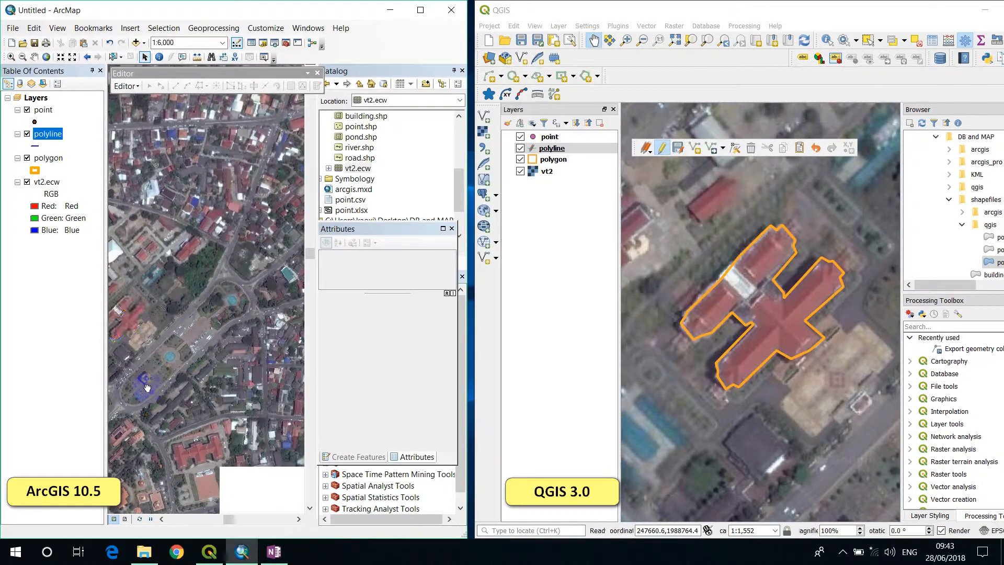
{"action": "left_click_drag", "start_coordinate": [740, 356], "coordinate": [704, 322]}
{"action": "scroll", "coordinate": [770, 398], "scroll_direction": "down", "scroll_amount": 3}
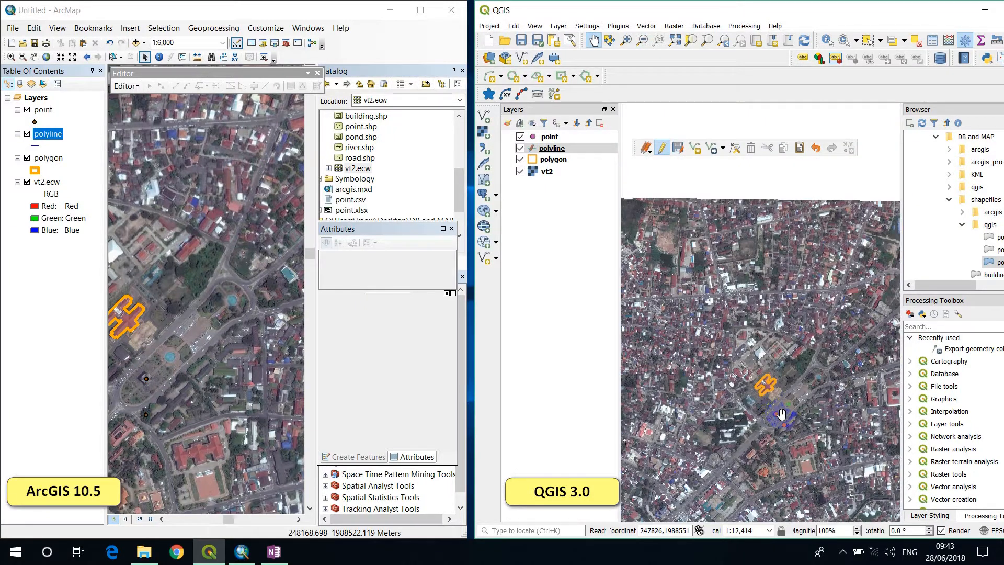
{"action": "scroll", "coordinate": [781, 414], "scroll_direction": "up", "scroll_amount": 2}
{"action": "left_click_drag", "start_coordinate": [800, 400], "coordinate": [753, 352]}
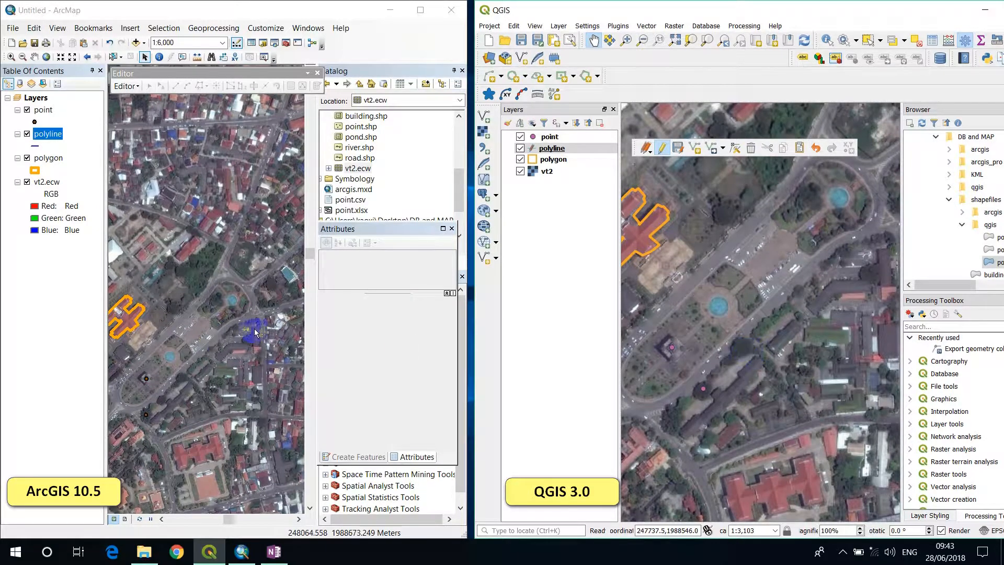
{"action": "left_click_drag", "start_coordinate": [219, 365], "coordinate": [240, 358]}
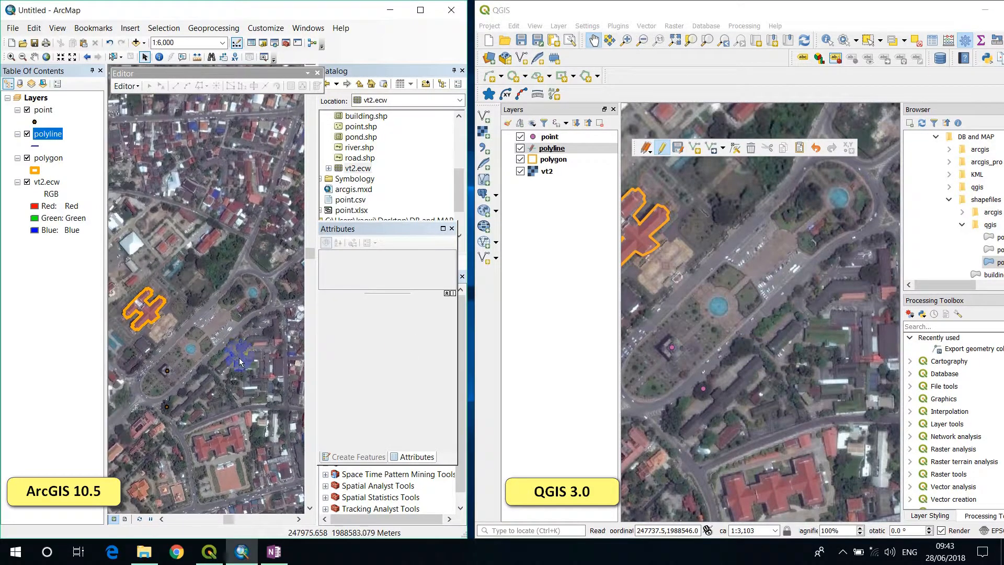
Symbolize the polyline layer in ArcMap with the Expressway line style
{"action": "left_click", "coordinate": [35, 147]}
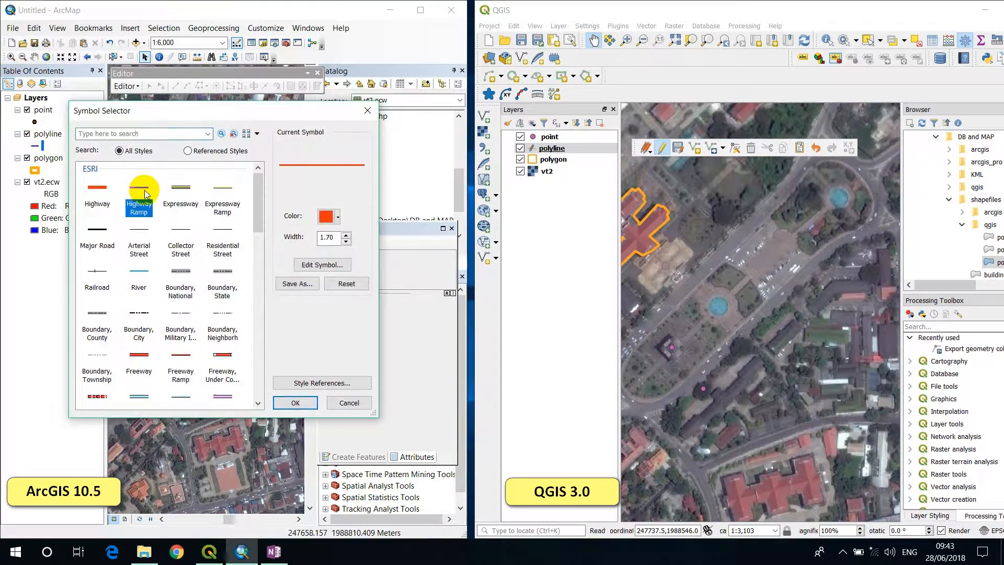
{"action": "left_click", "coordinate": [181, 189]}
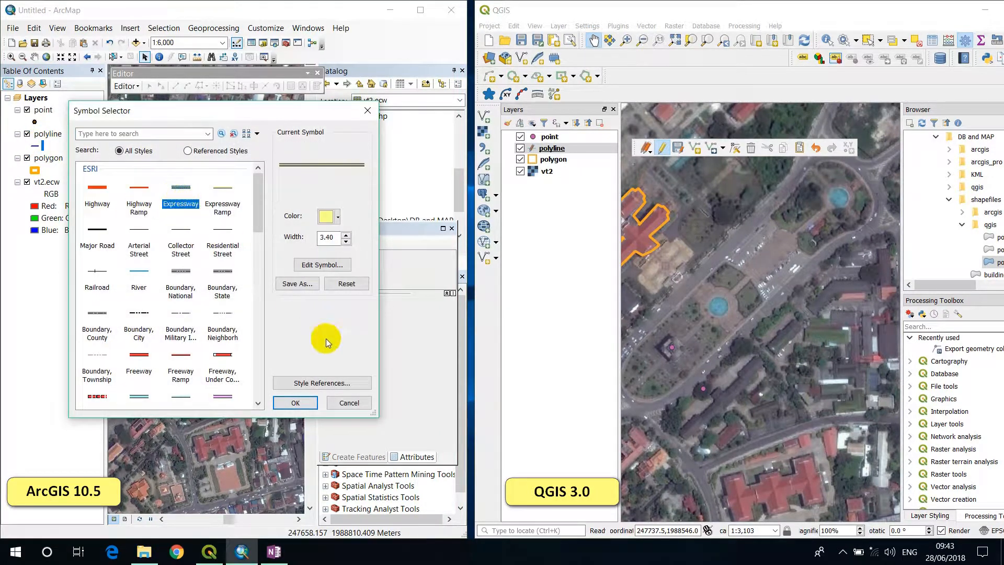
{"action": "left_click", "coordinate": [294, 403]}
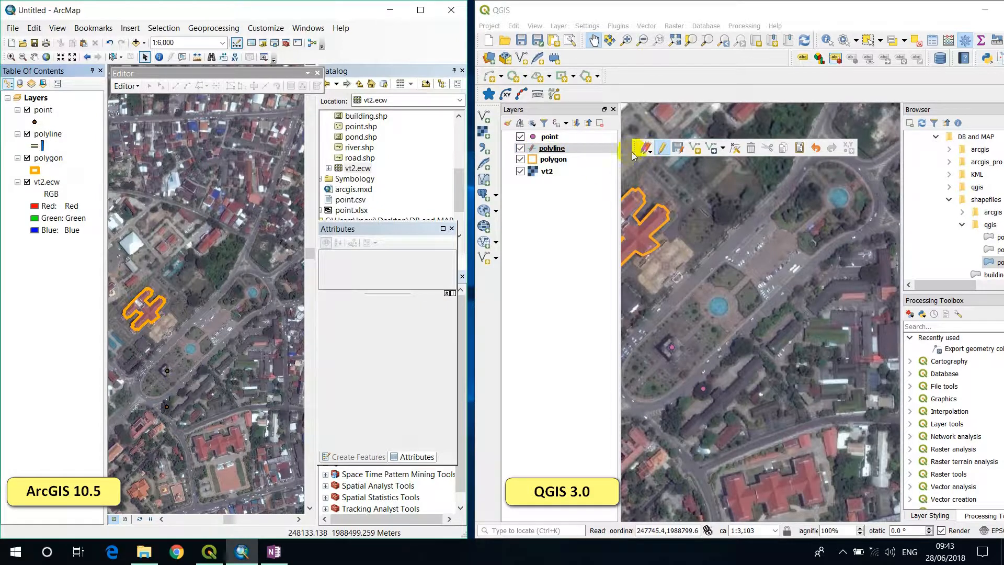
Switch to QGIS and end the edit session on the polyline layer
{"action": "right_click", "coordinate": [544, 149]}
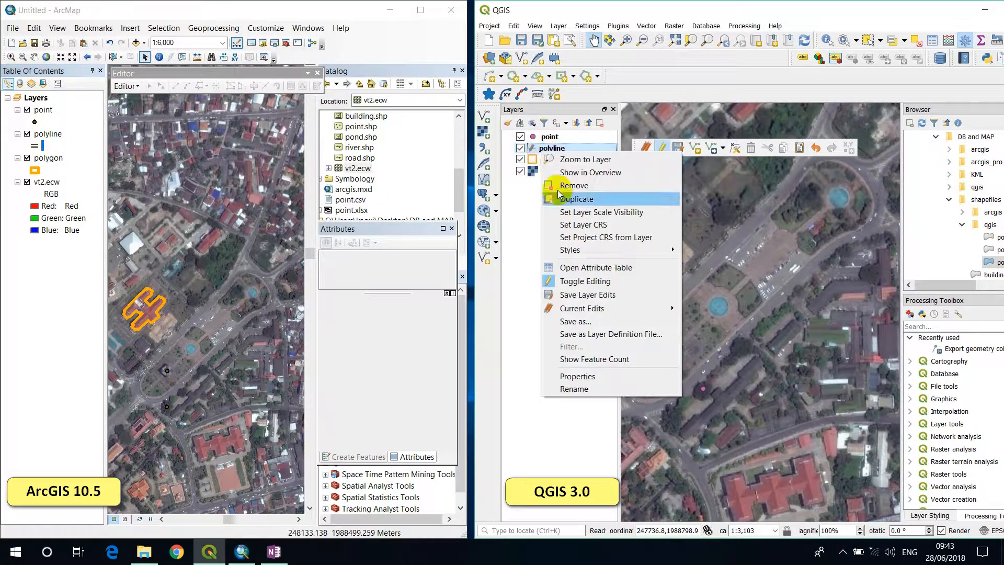
{"action": "left_click", "coordinate": [585, 280]}
{"action": "left_click", "coordinate": [477, 283]}
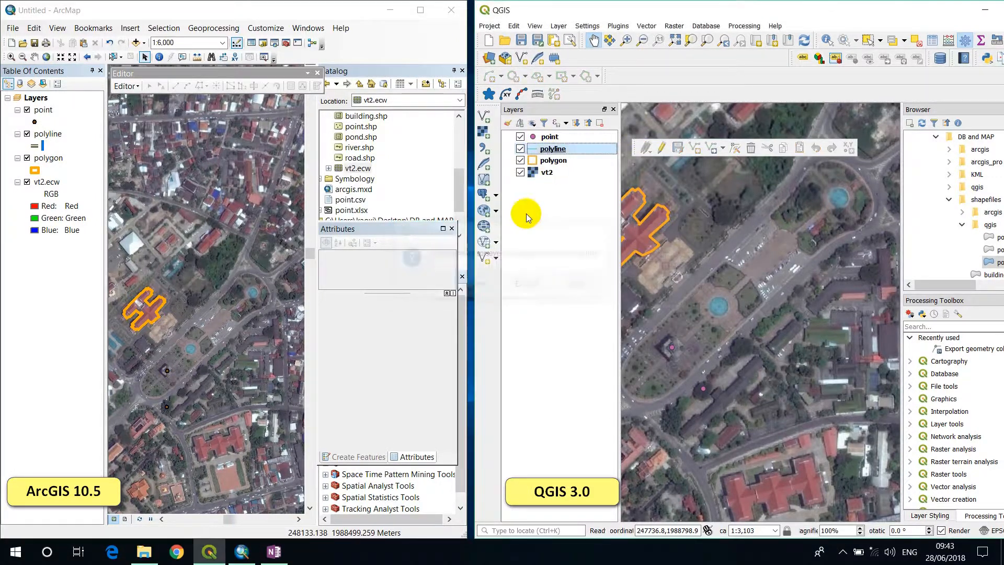
Change the colour of the polyline layer's simple line symbol to yellow, hue 60° (#d2d264)
{"action": "double_click", "coordinate": [537, 152]}
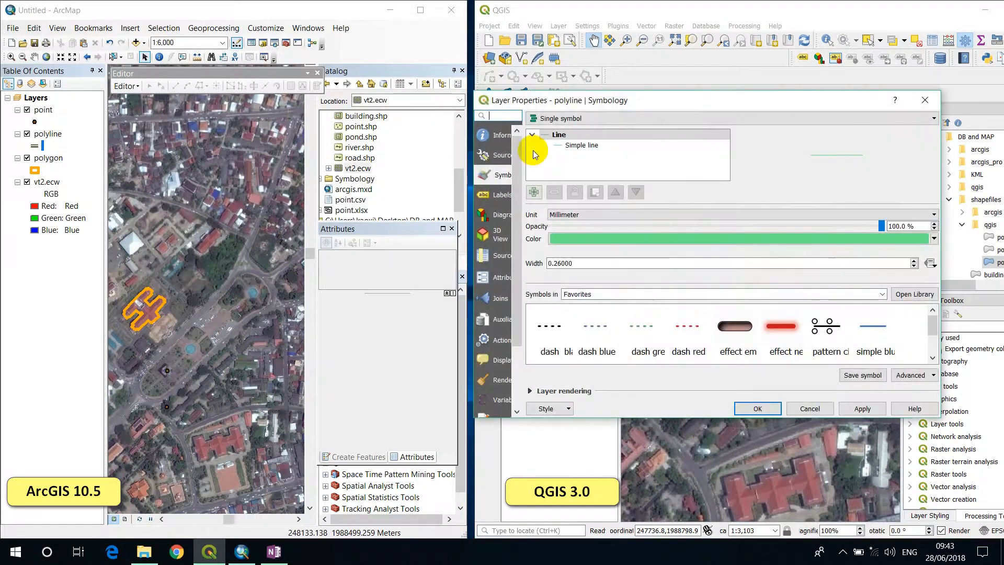
{"action": "left_click", "coordinate": [580, 147]}
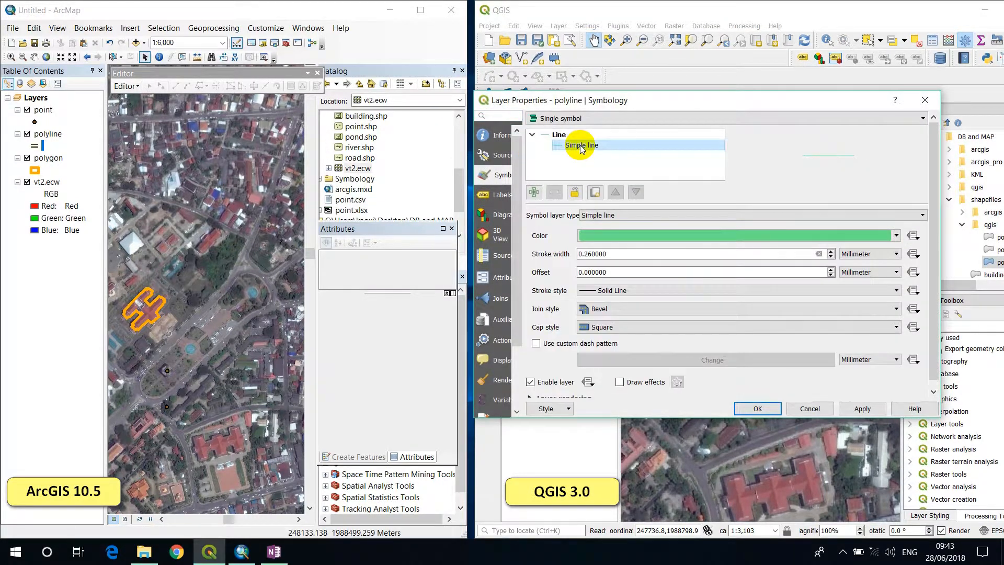
{"action": "left_click", "coordinate": [620, 237]}
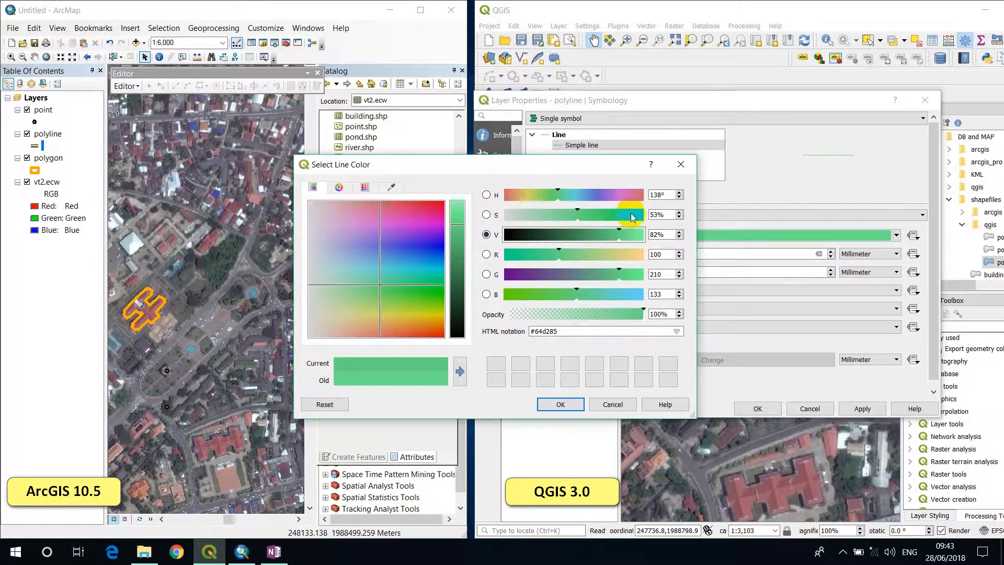
{"action": "left_click", "coordinate": [528, 198]}
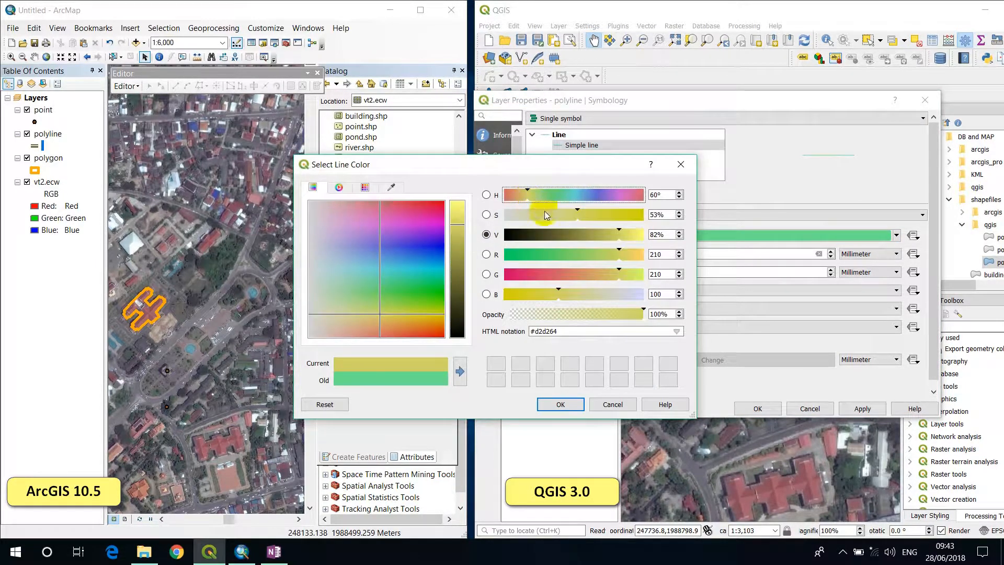
{"action": "left_click", "coordinate": [553, 404]}
Set the simple line's stroke width to 1 mm with a solid stroke style and accept the symbology
{"action": "double_click", "coordinate": [594, 254]}
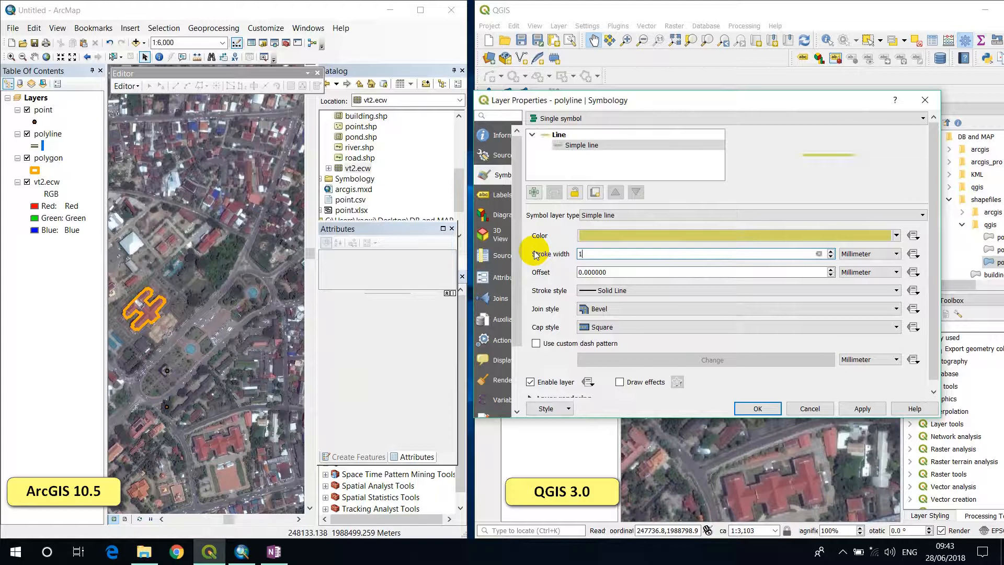
{"action": "type", "text": "1"}
{"action": "left_click", "coordinate": [627, 290]}
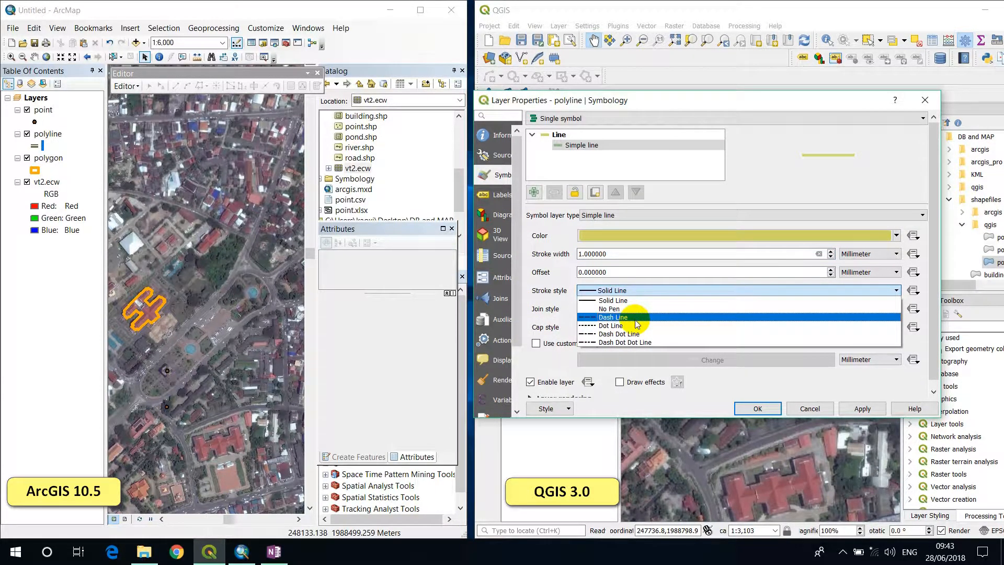
{"action": "left_click", "coordinate": [612, 290]}
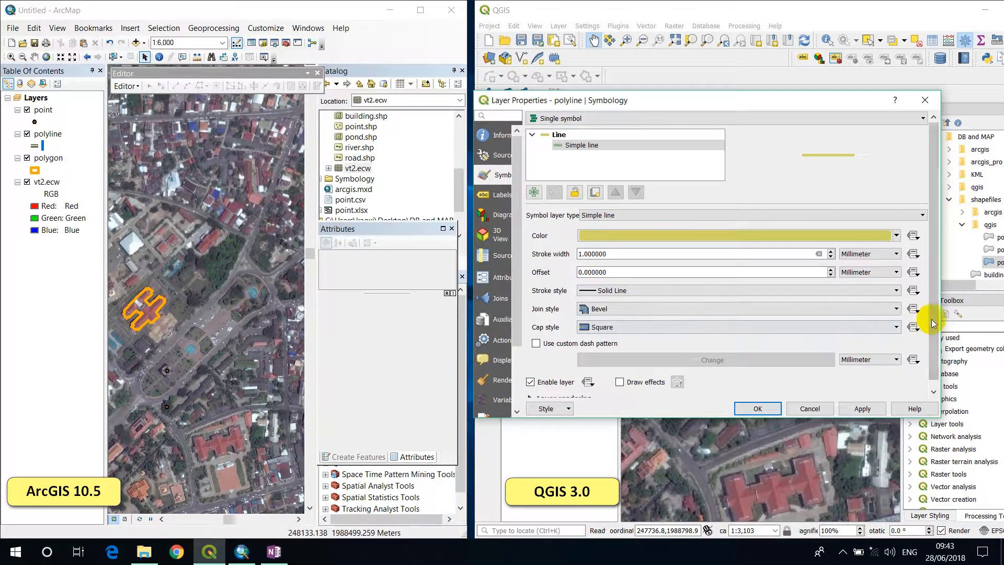
{"action": "scroll", "coordinate": [933, 323], "scroll_direction": "down", "scroll_amount": 1}
{"action": "left_click", "coordinate": [835, 323]}
{"action": "left_click", "coordinate": [835, 331]}
{"action": "left_click", "coordinate": [764, 409]}
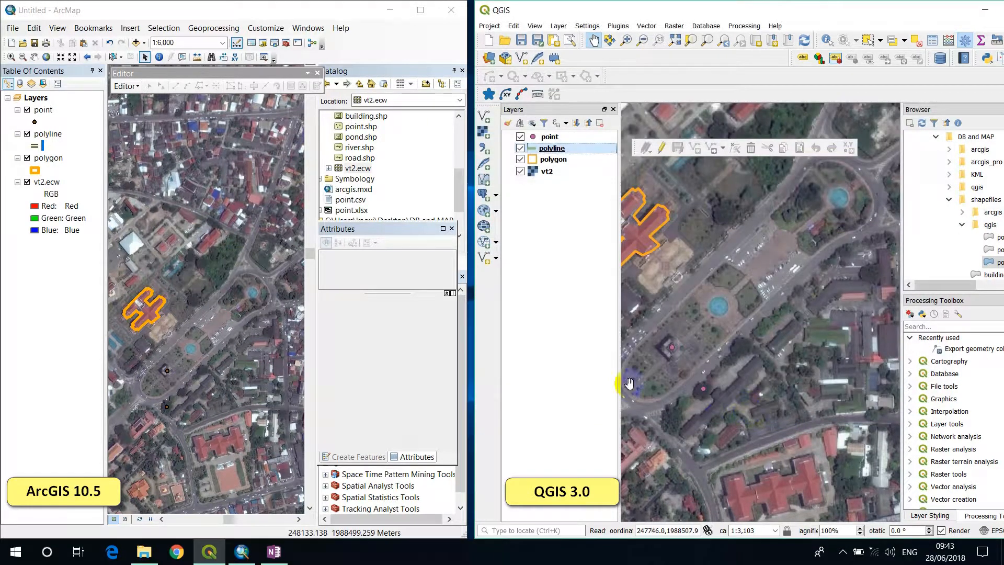
Switch to ArcMap, start an edit session on the polyline layer and show the feature templates
{"action": "right_click", "coordinate": [56, 137]}
{"action": "mouse_move", "coordinate": [111, 297]}
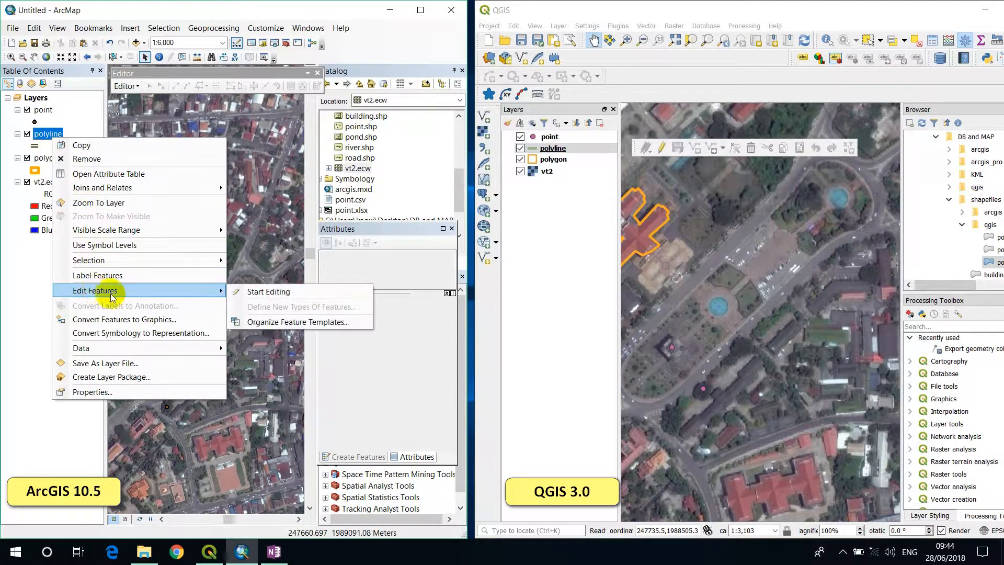
{"action": "left_click", "coordinate": [255, 294]}
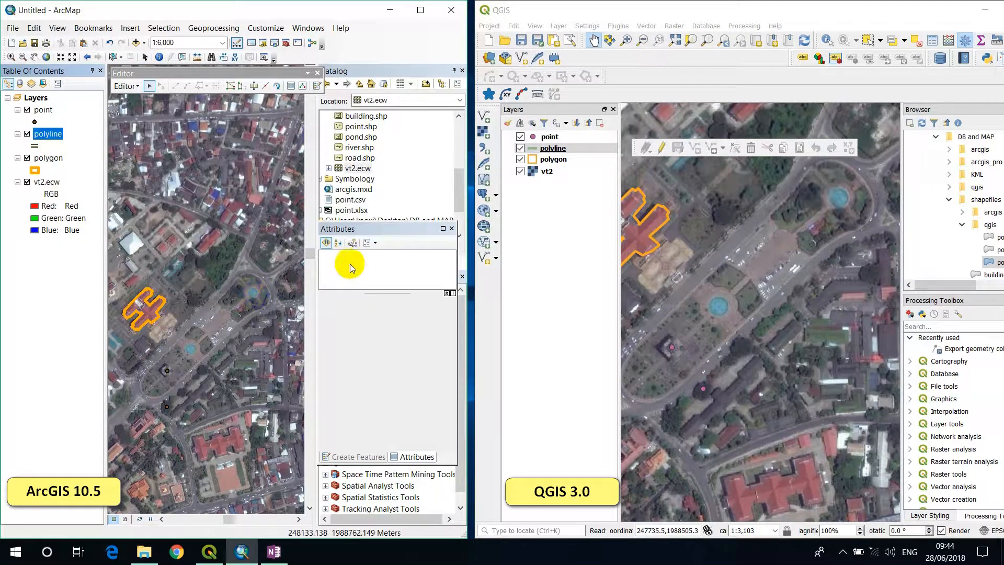
{"action": "left_click", "coordinate": [365, 457]}
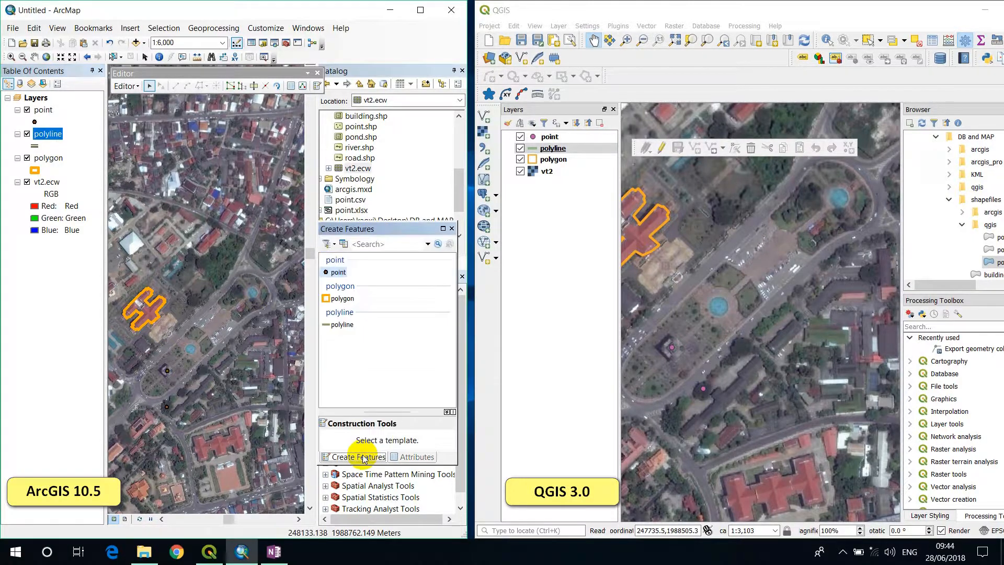
Enable editing on the QGIS polyline layer and ready line creation in both QGIS and ArcMap
{"action": "right_click", "coordinate": [544, 148]}
{"action": "left_click", "coordinate": [576, 279]}
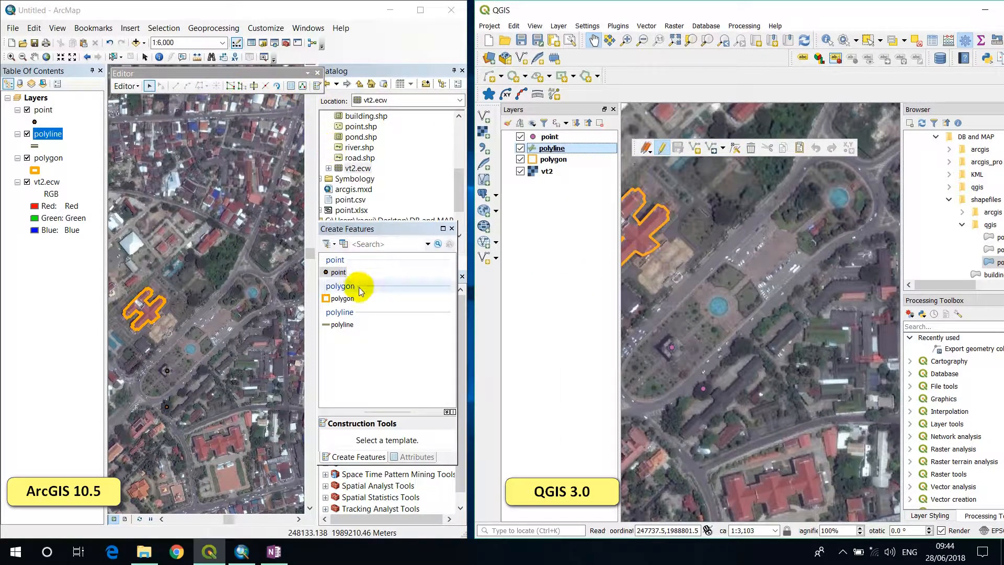
{"action": "left_click", "coordinate": [341, 325]}
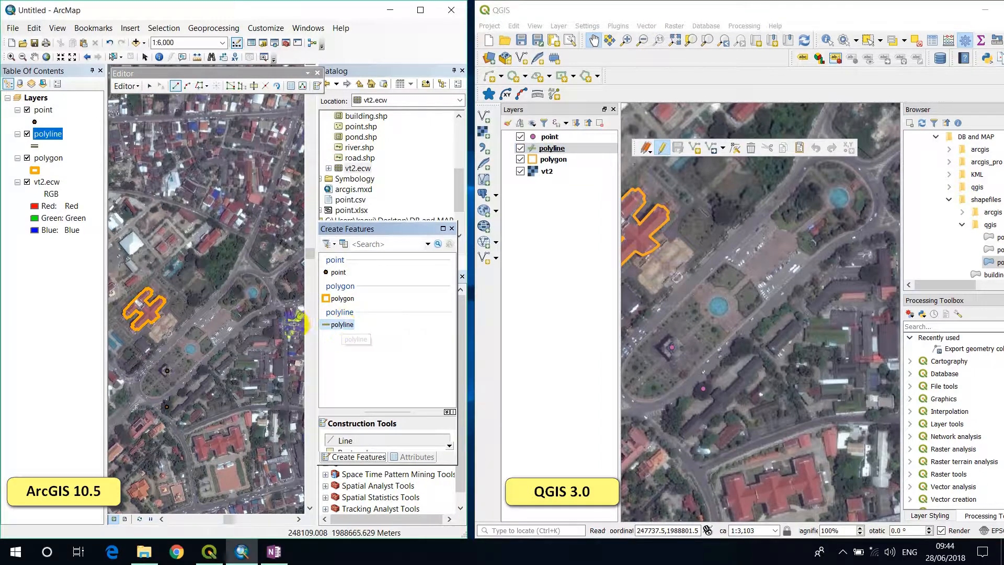
{"action": "left_click", "coordinate": [701, 151]}
Digitize a road polyline in ArcMap that loops around the oblong park and ends along the road to the southwest
{"action": "left_click", "coordinate": [347, 353]}
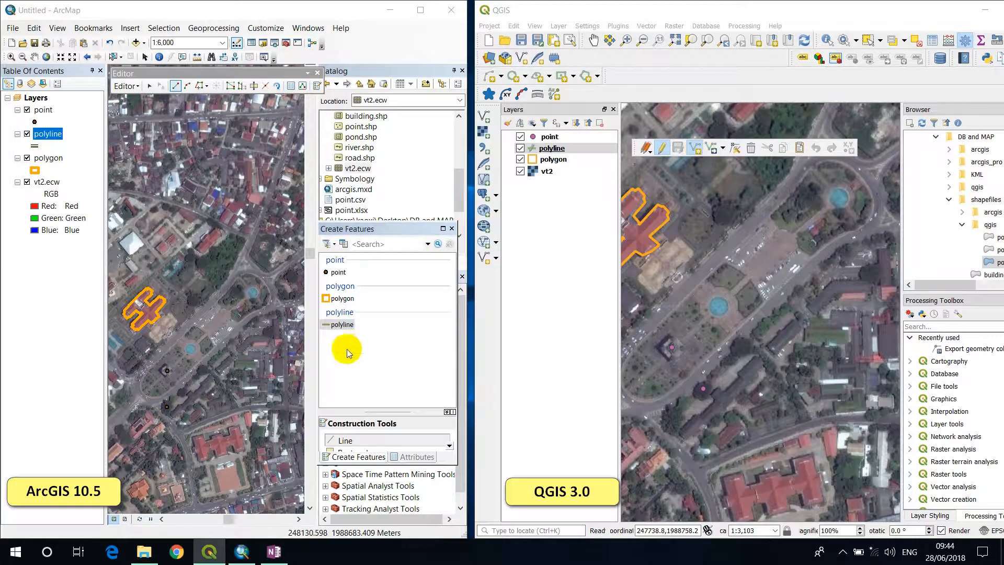
{"action": "left_click", "coordinate": [340, 325]}
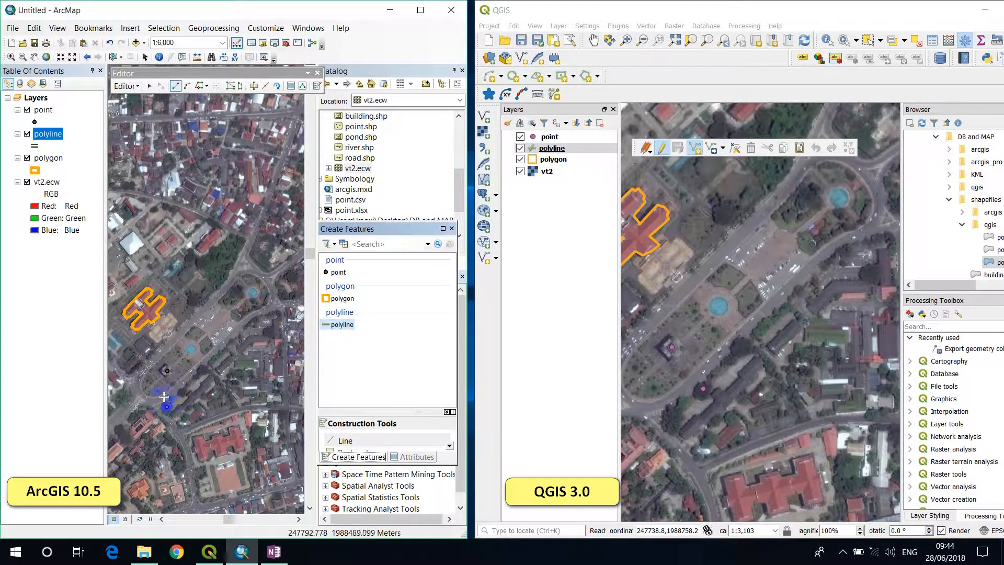
{"action": "left_click", "coordinate": [164, 397]}
{"action": "left_click", "coordinate": [193, 370]}
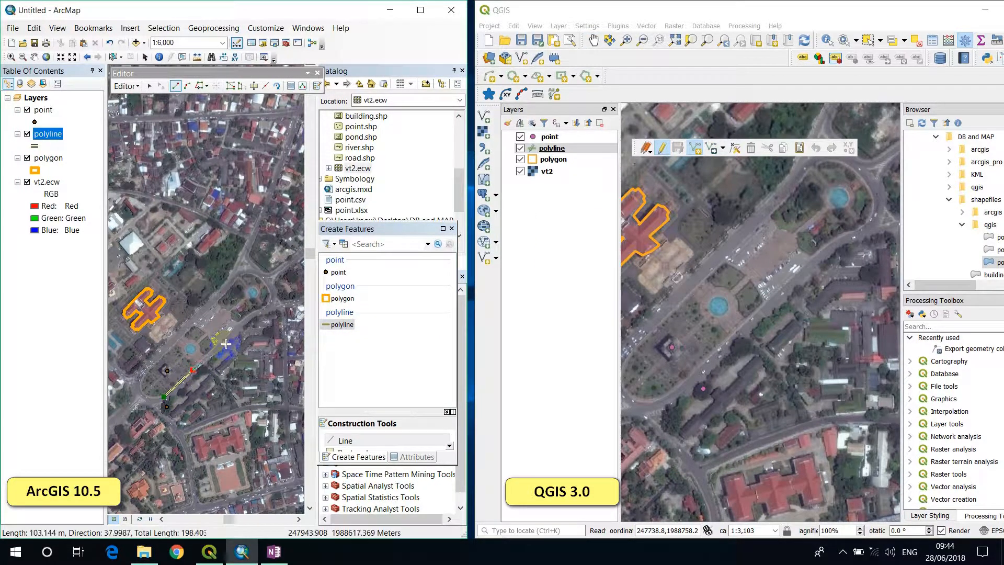
{"action": "left_click", "coordinate": [268, 310]}
{"action": "left_click", "coordinate": [276, 301]}
{"action": "left_click", "coordinate": [271, 281]}
{"action": "left_click", "coordinate": [256, 271]}
{"action": "left_click", "coordinate": [237, 273]}
{"action": "left_click", "coordinate": [212, 302]}
{"action": "left_click", "coordinate": [184, 331]}
{"action": "left_click", "coordinate": [159, 351]}
{"action": "left_click", "coordinate": [145, 368]}
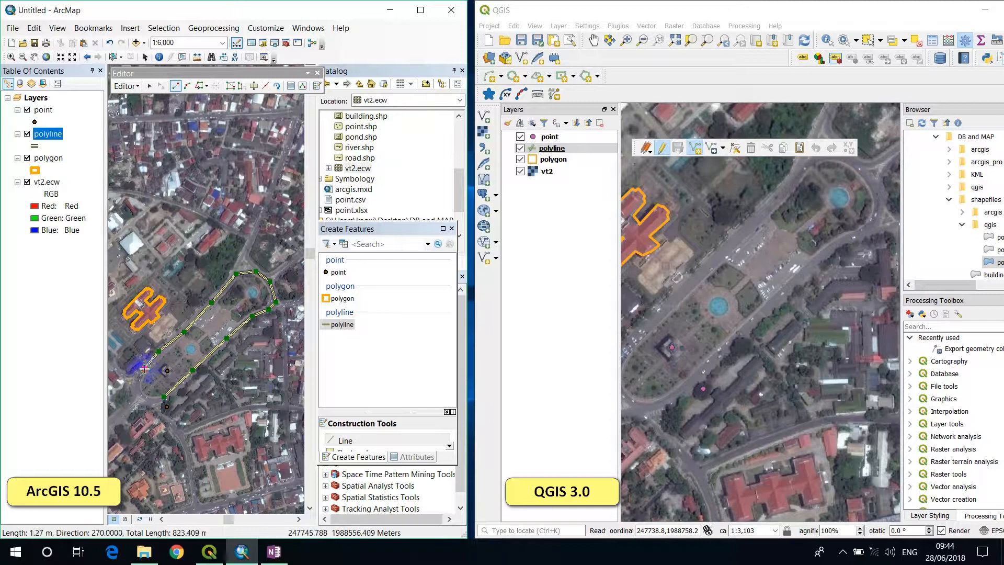
{"action": "left_click", "coordinate": [136, 380]}
{"action": "left_click", "coordinate": [138, 392]}
{"action": "left_click", "coordinate": [144, 400]}
{"action": "double_click", "coordinate": [118, 418]}
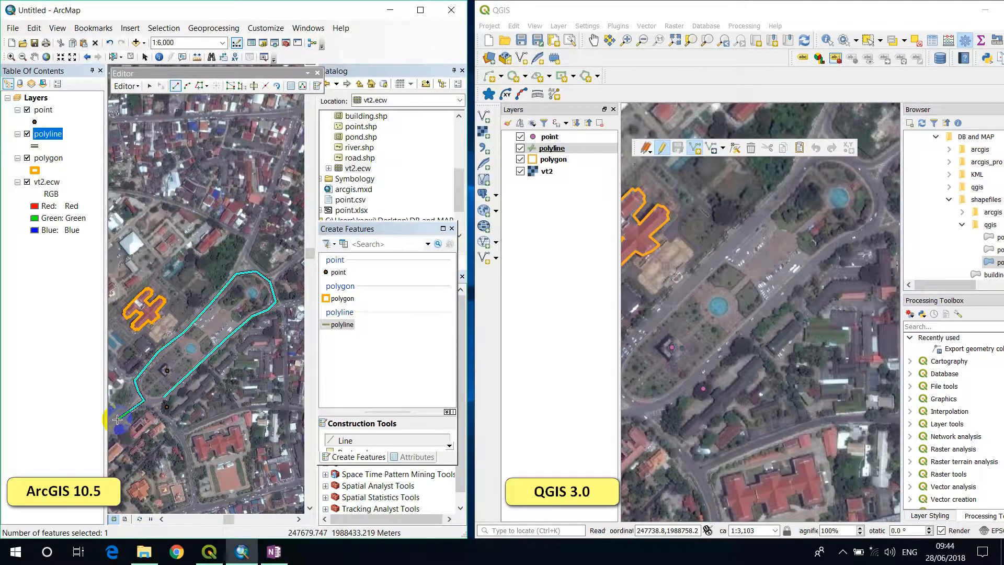
Switch to QGIS and digitize the same road line around the oblong park, finishing along the southwest road
{"action": "left_click_drag", "start_coordinate": [729, 344], "coordinate": [761, 377]}
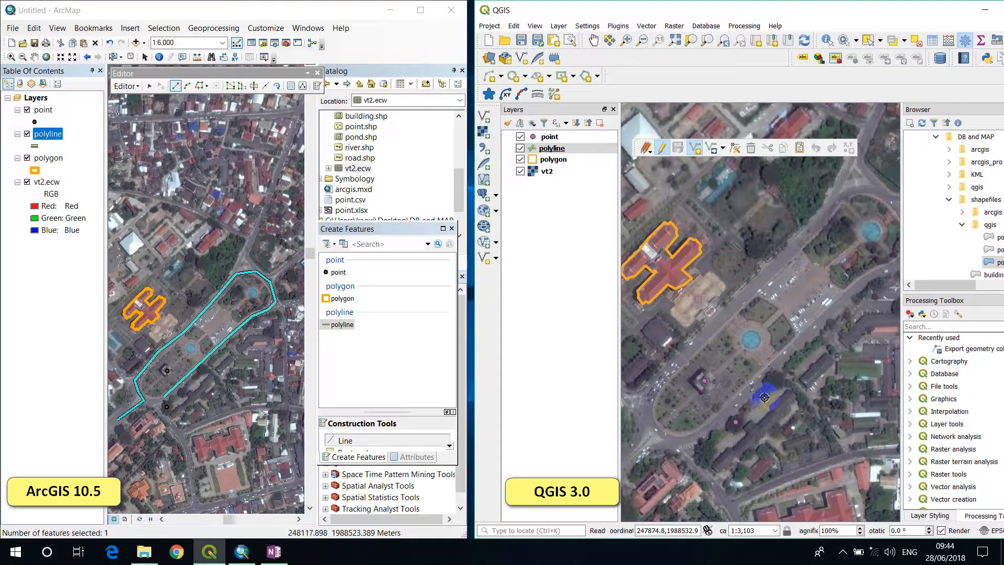
{"action": "left_click_drag", "start_coordinate": [764, 397], "coordinate": [742, 416]}
{"action": "left_click", "coordinate": [694, 148]}
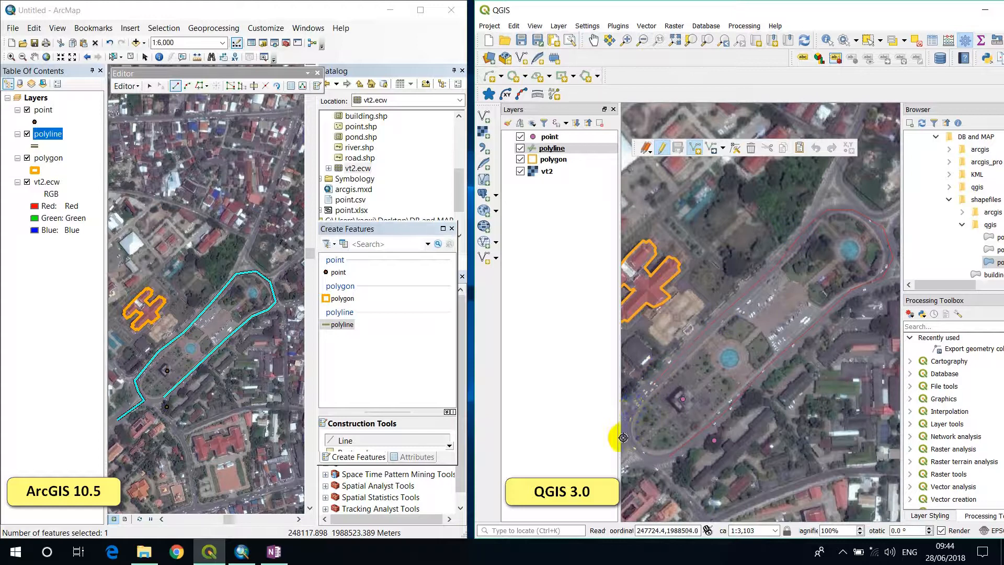
{"action": "left_click_drag", "start_coordinate": [654, 444], "coordinate": [703, 392]}
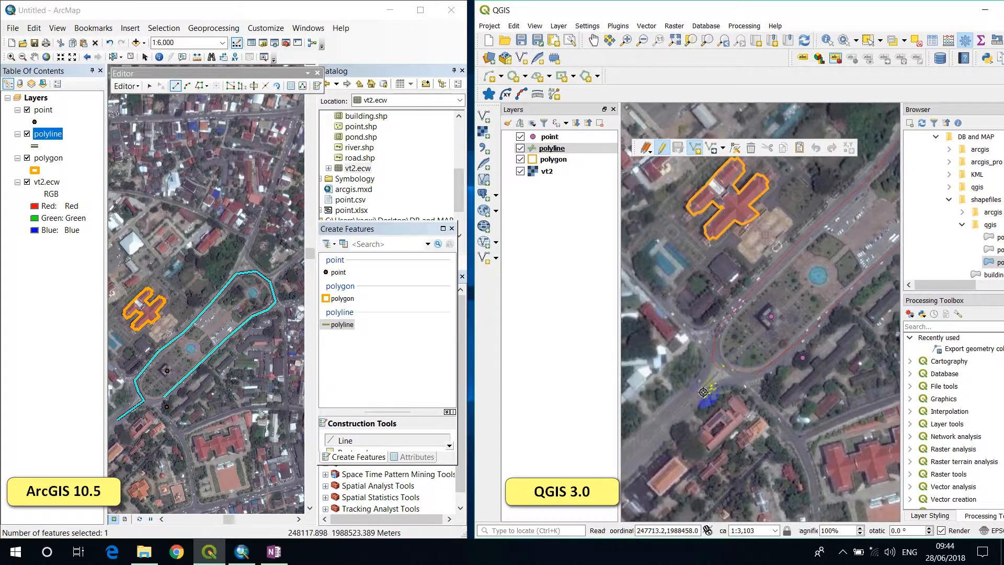
{"action": "right_click", "coordinate": [687, 402]}
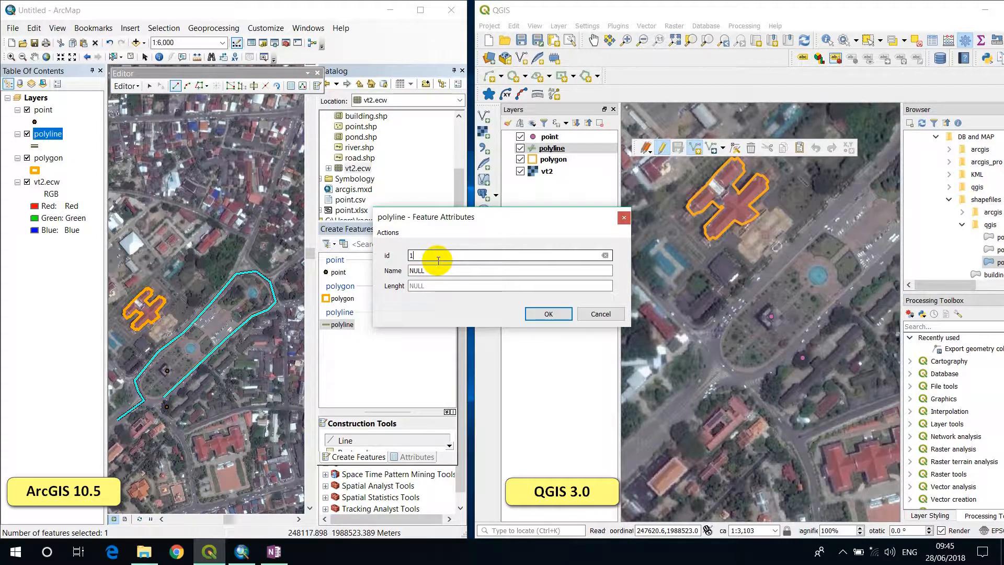
Set the new QGIS line's Name attribute to Road, copy that text and accept the feature attributes
{"action": "left_click", "coordinate": [440, 269]}
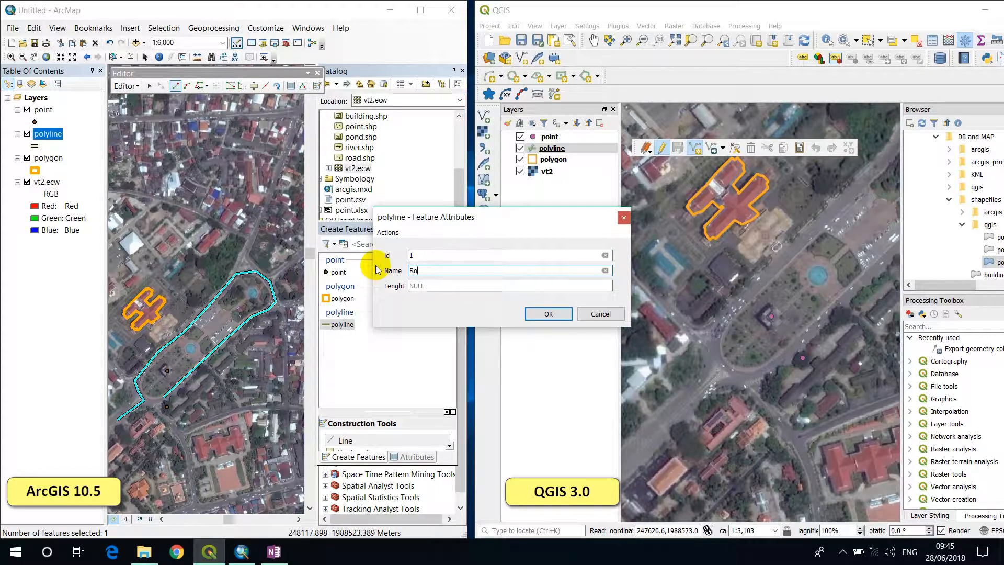
{"action": "left_click", "coordinate": [421, 260]}
{"action": "left_click_drag", "start_coordinate": [437, 273], "coordinate": [392, 270]}
{"action": "key", "text": "ctrl+c"}
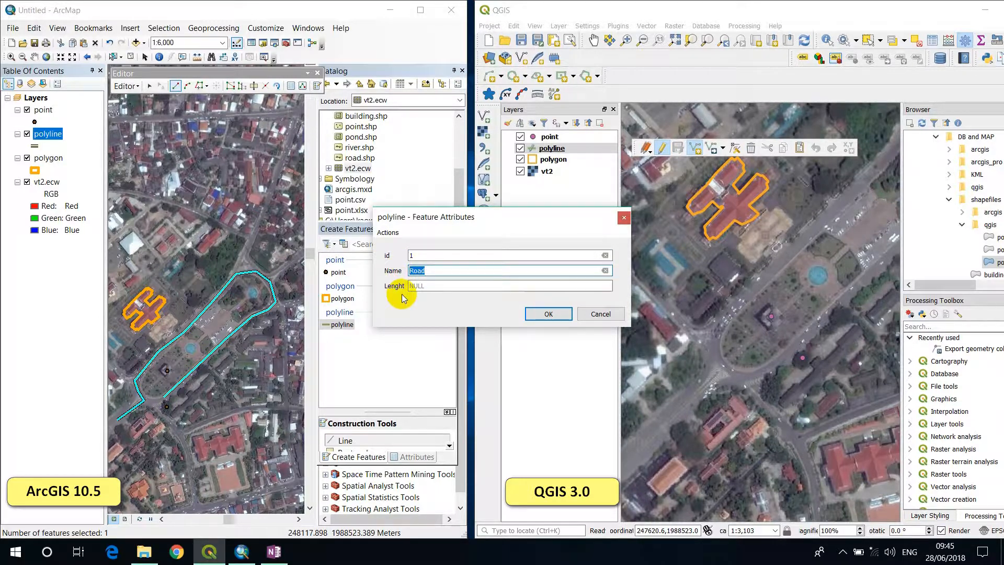
{"action": "left_click", "coordinate": [548, 314]}
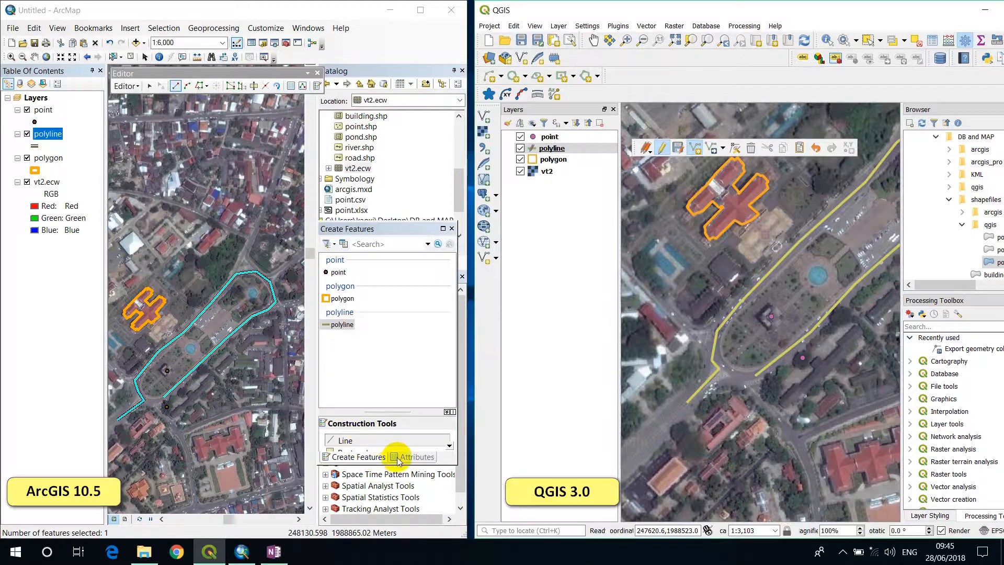
Switch to ArcMap and paste Road into the Name attribute of the digitized polyline
{"action": "left_click", "coordinate": [414, 456]}
{"action": "left_click", "coordinate": [397, 328]}
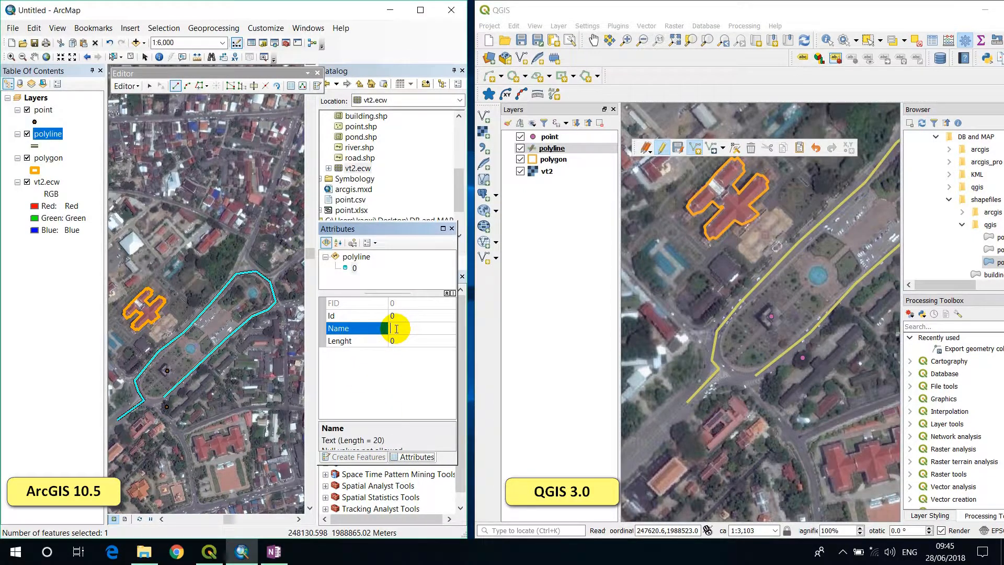
{"action": "right_click", "coordinate": [397, 328]}
{"action": "left_click", "coordinate": [422, 375]}
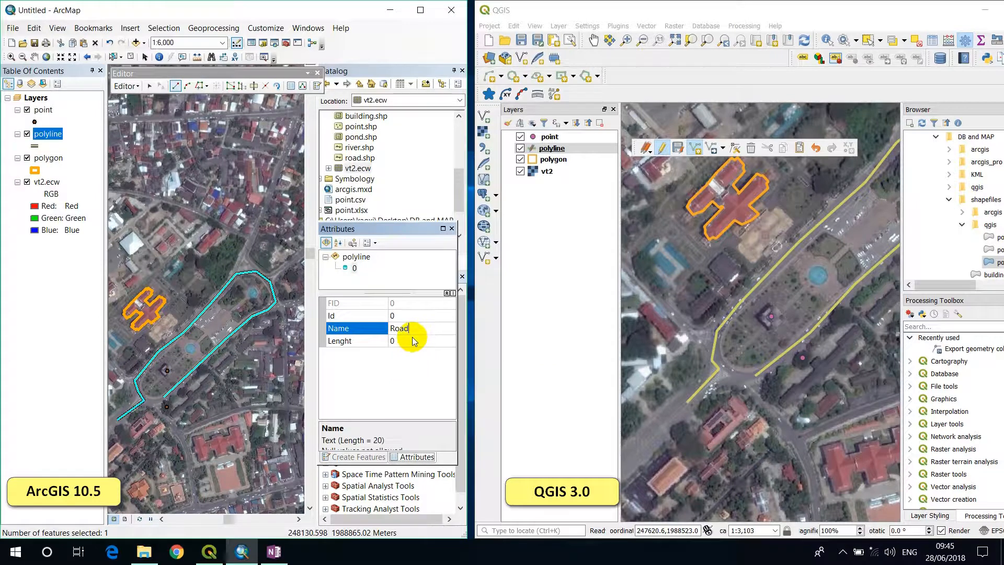
{"action": "key", "text": "Return"}
{"action": "left_click_drag", "start_coordinate": [272, 397], "coordinate": [269, 365]}
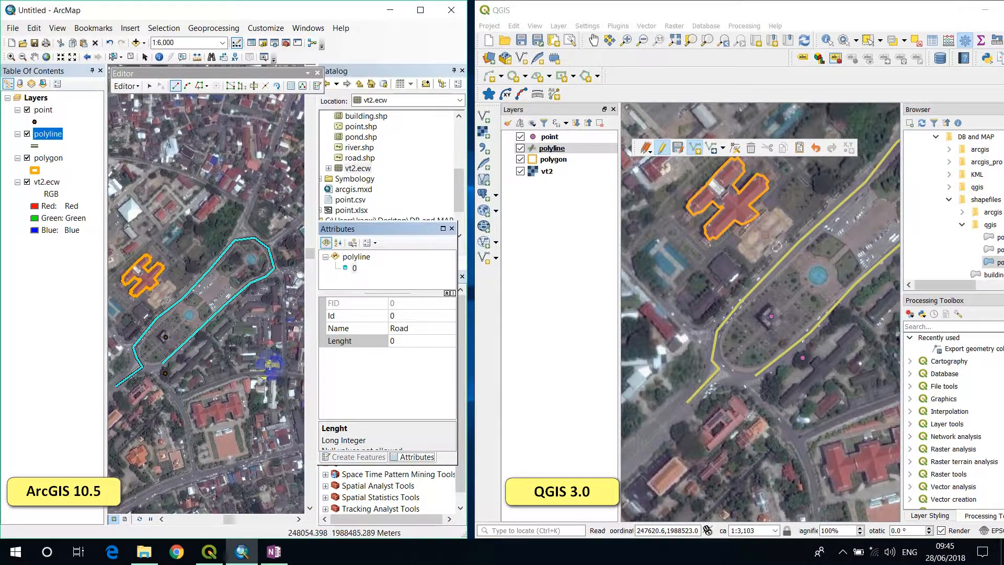
Stop the ArcMap edit session and move the save prompt over the ArcMap map
{"action": "right_click", "coordinate": [49, 135]}
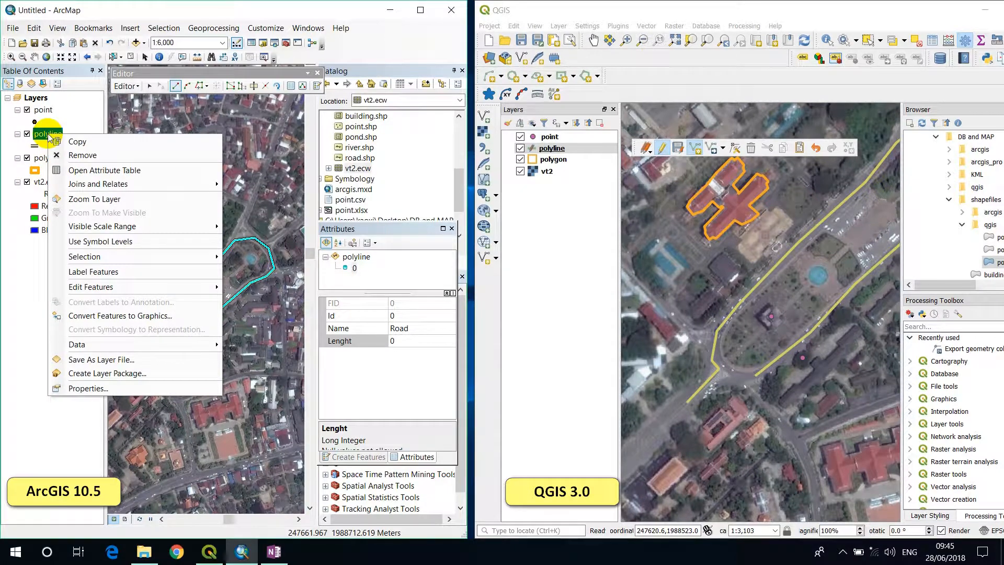
{"action": "mouse_move", "coordinate": [157, 287]}
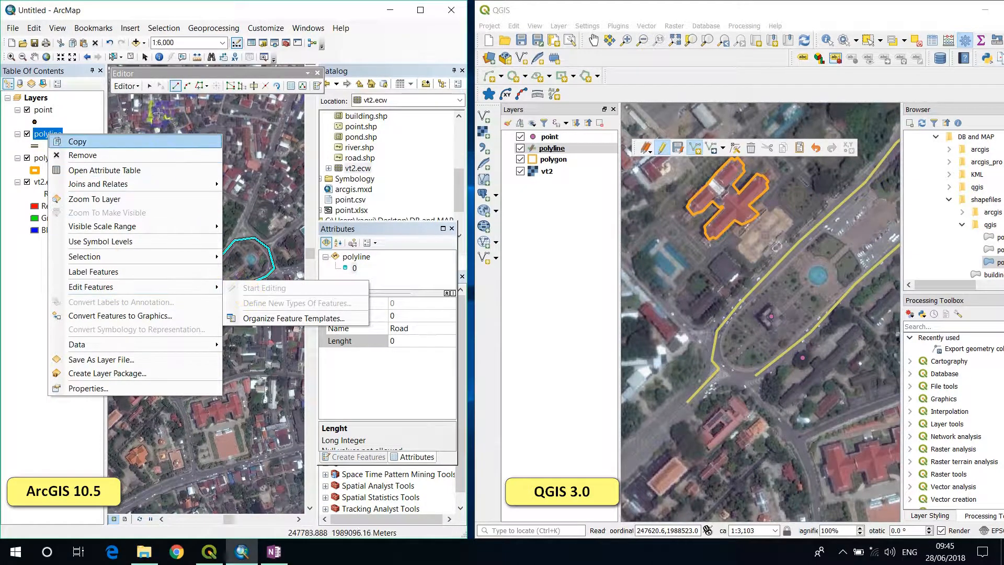
{"action": "left_click", "coordinate": [169, 125]}
{"action": "left_click", "coordinate": [127, 86]}
{"action": "left_click", "coordinate": [144, 107]}
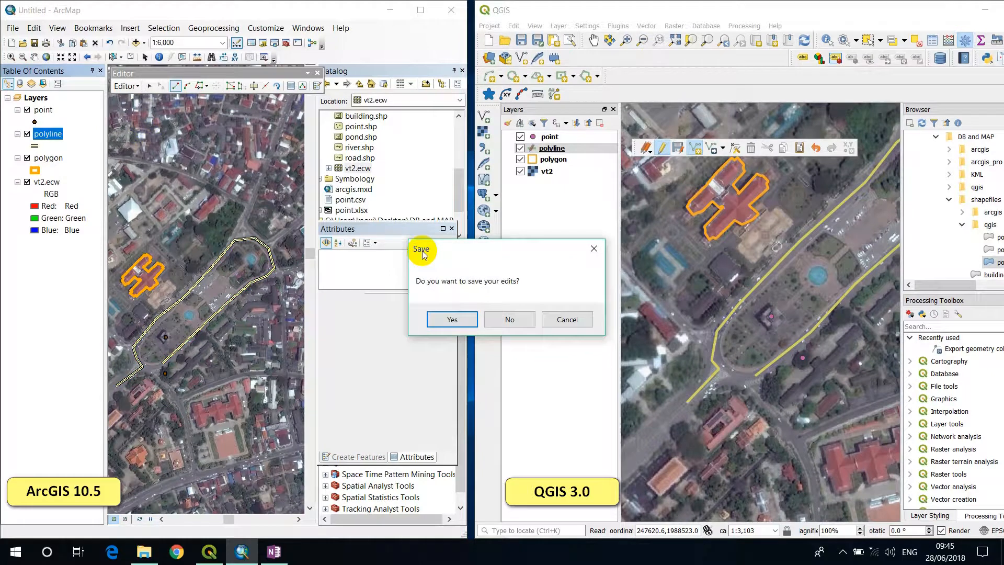
{"action": "left_click_drag", "start_coordinate": [448, 253], "coordinate": [175, 218]}
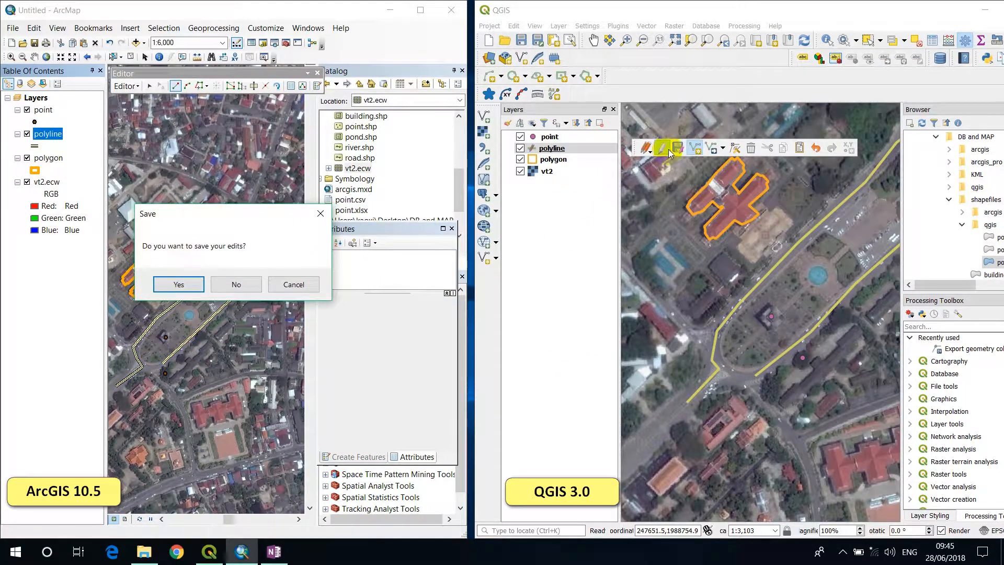
Turn off editing on the QGIS polyline layer and save the edits in both QGIS and ArcMap
{"action": "right_click", "coordinate": [555, 151]}
{"action": "left_click", "coordinate": [597, 281]}
{"action": "left_click_drag", "start_coordinate": [504, 225], "coordinate": [576, 209]}
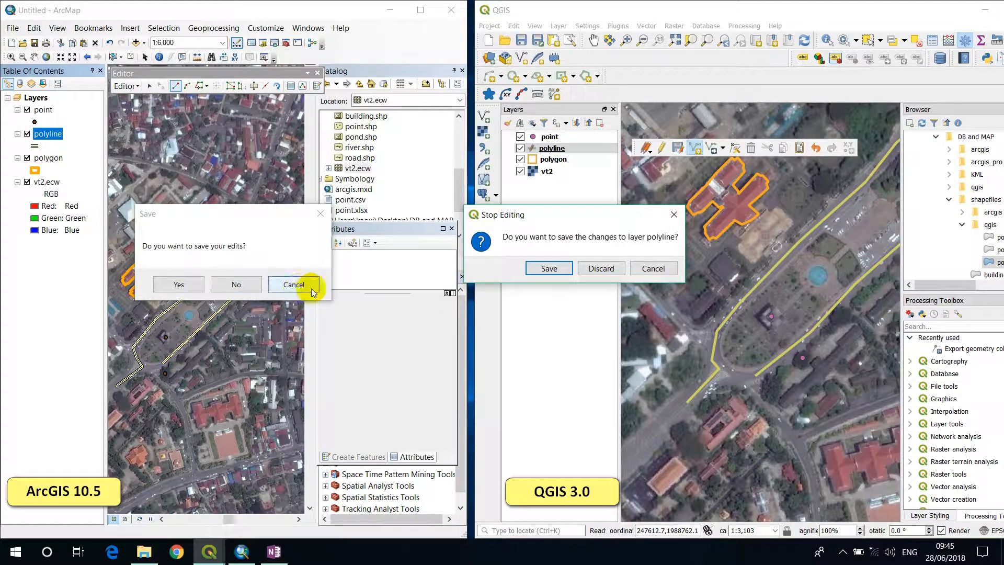
{"action": "left_click", "coordinate": [549, 270]}
{"action": "left_click", "coordinate": [175, 285]}
{"action": "left_click", "coordinate": [550, 293]}
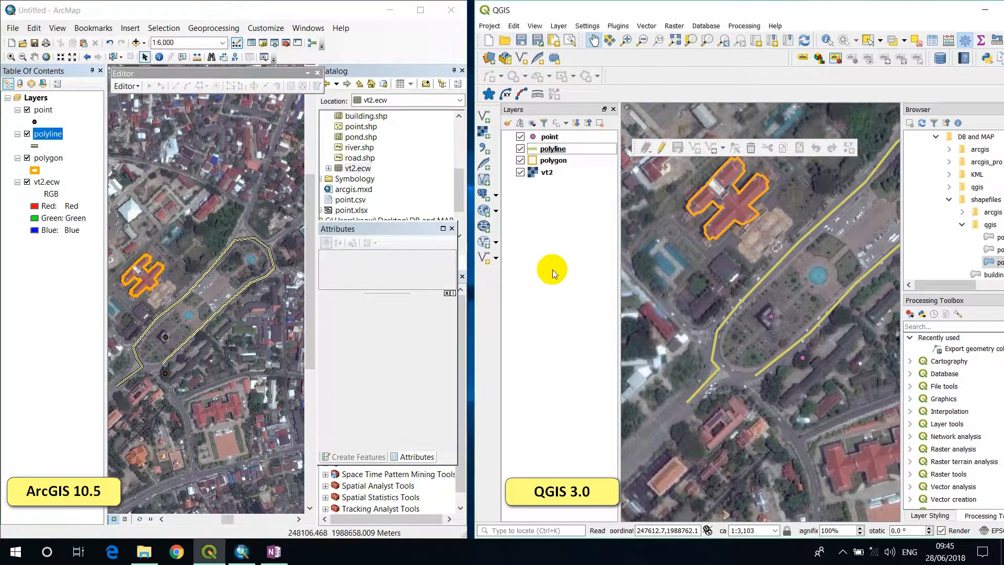
{"action": "left_click_drag", "start_coordinate": [761, 300], "coordinate": [748, 313]}
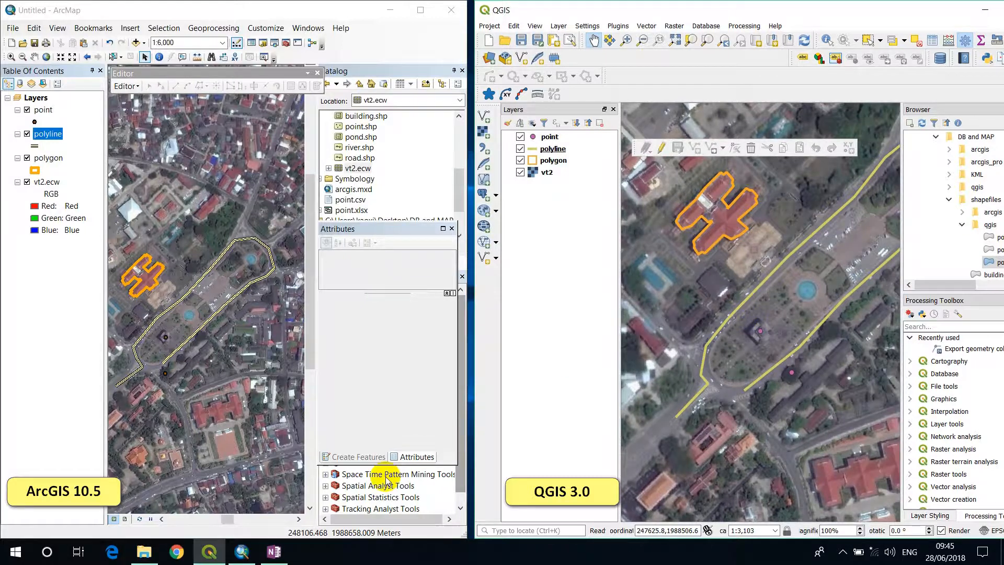
Switch to OneNote, tick the line drawing item, highlight the distance calculation item and return to the maps
{"action": "left_click", "coordinate": [273, 552]}
{"action": "left_click", "coordinate": [100, 243]}
{"action": "left_click_drag", "start_coordinate": [201, 279], "coordinate": [90, 280]}
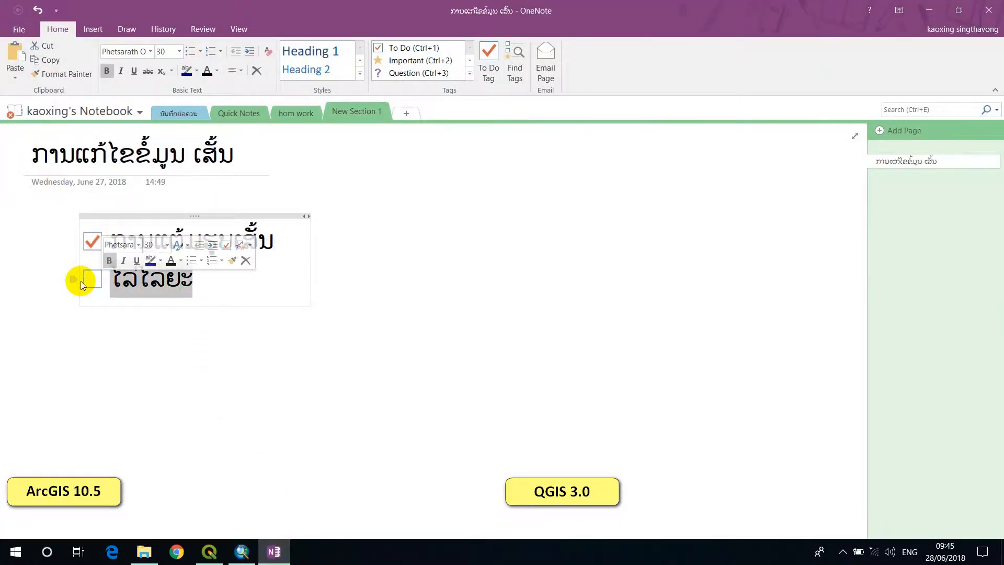
{"action": "left_click", "coordinate": [929, 10]}
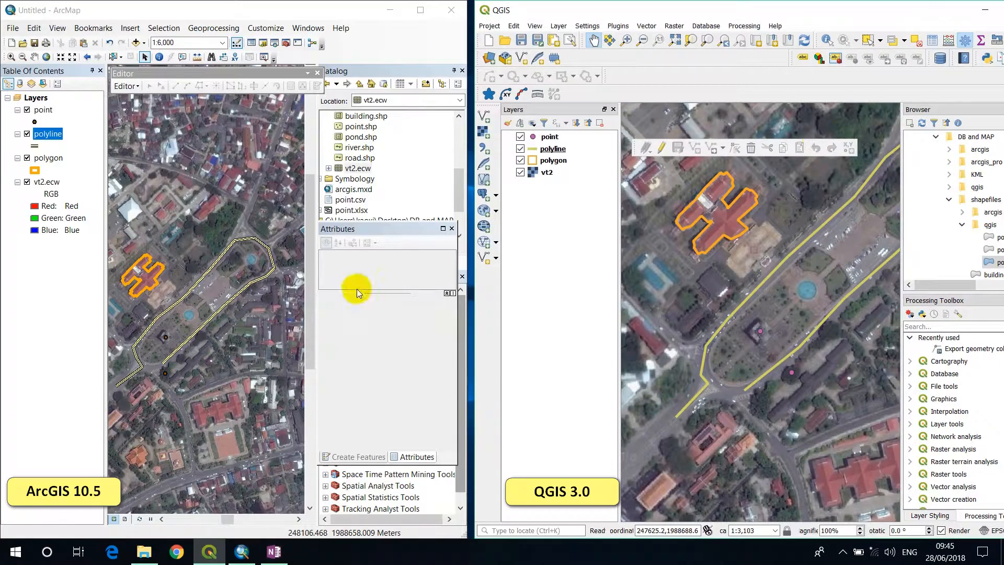
Open the polyline layer's attribute table in both ArcMap and QGIS
{"action": "right_click", "coordinate": [53, 137]}
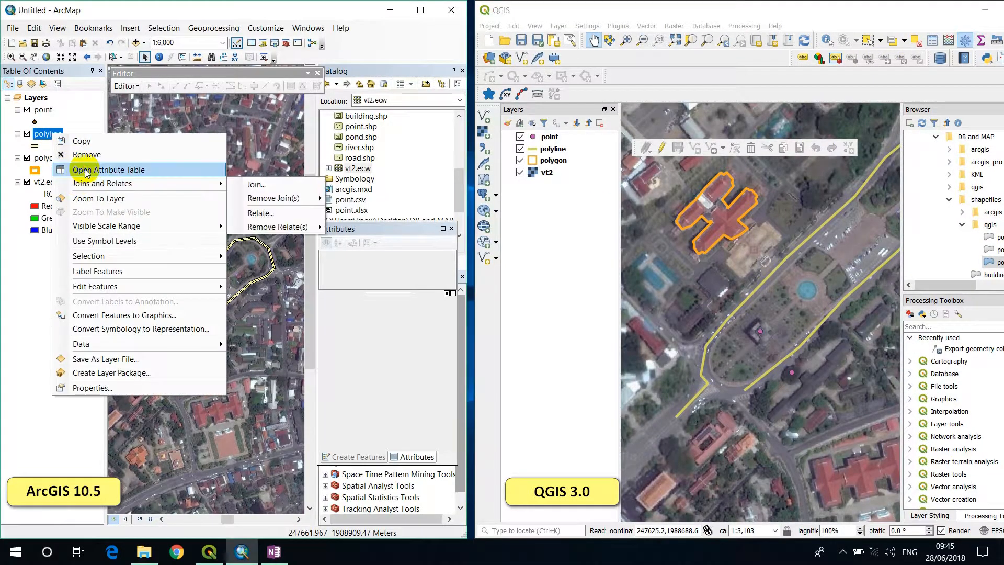
{"action": "left_click", "coordinate": [84, 166]}
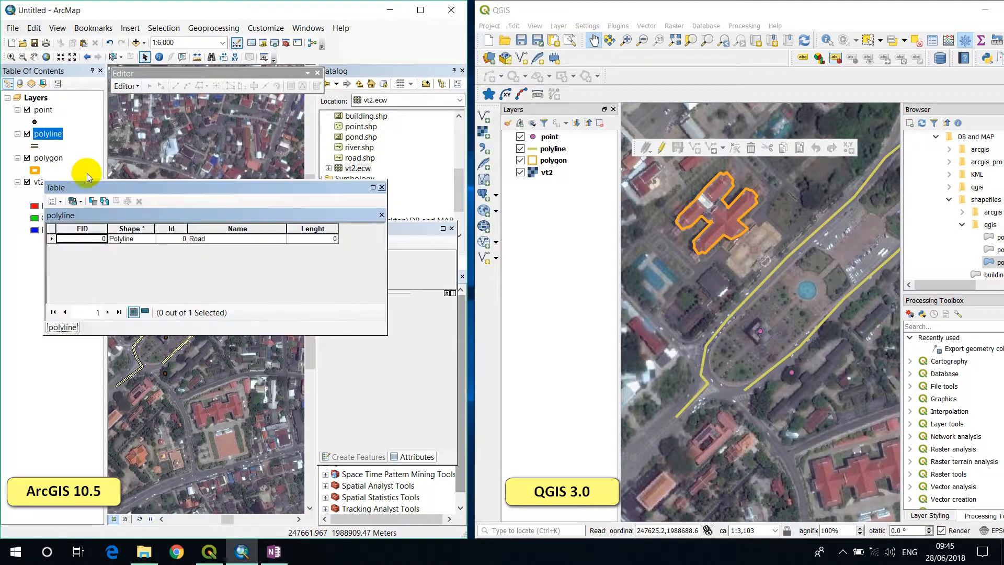
{"action": "right_click", "coordinate": [549, 137]}
{"action": "left_click", "coordinate": [549, 150]}
{"action": "right_click", "coordinate": [549, 149]}
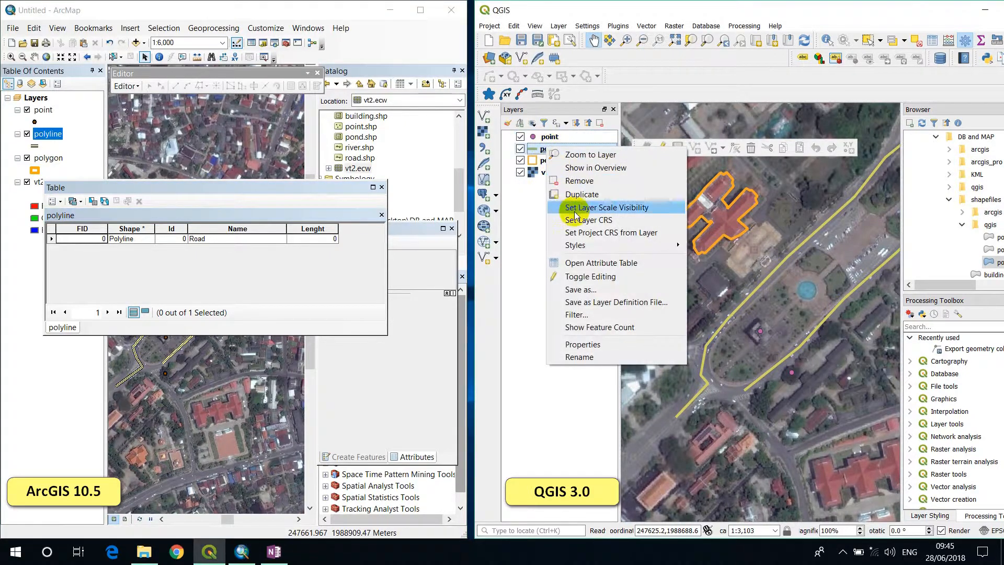
{"action": "left_click", "coordinate": [581, 261]}
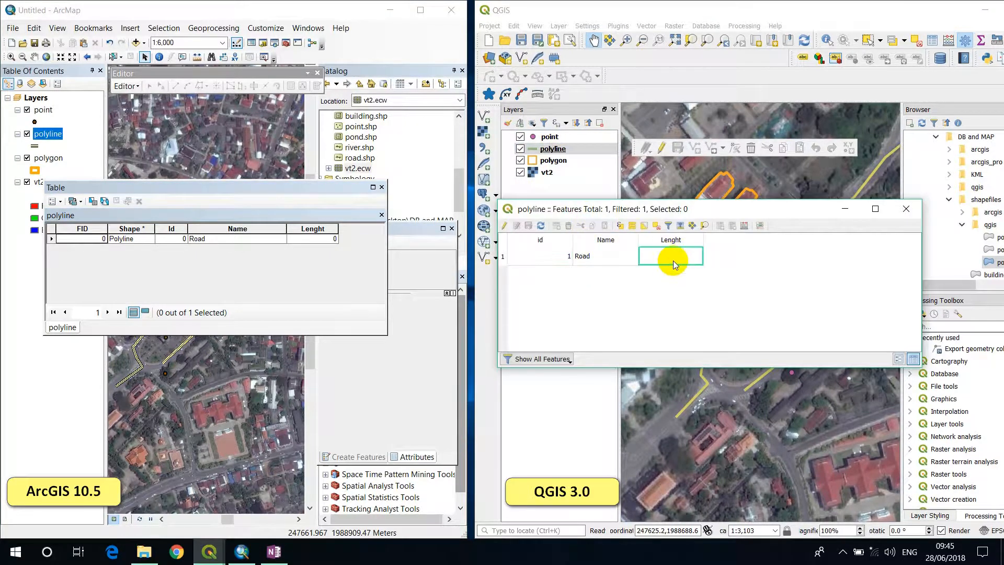
Open Calculate Geometry for the Lenght column of the ArcMap polyline table and move the dialog below the record
{"action": "left_click", "coordinate": [322, 239]}
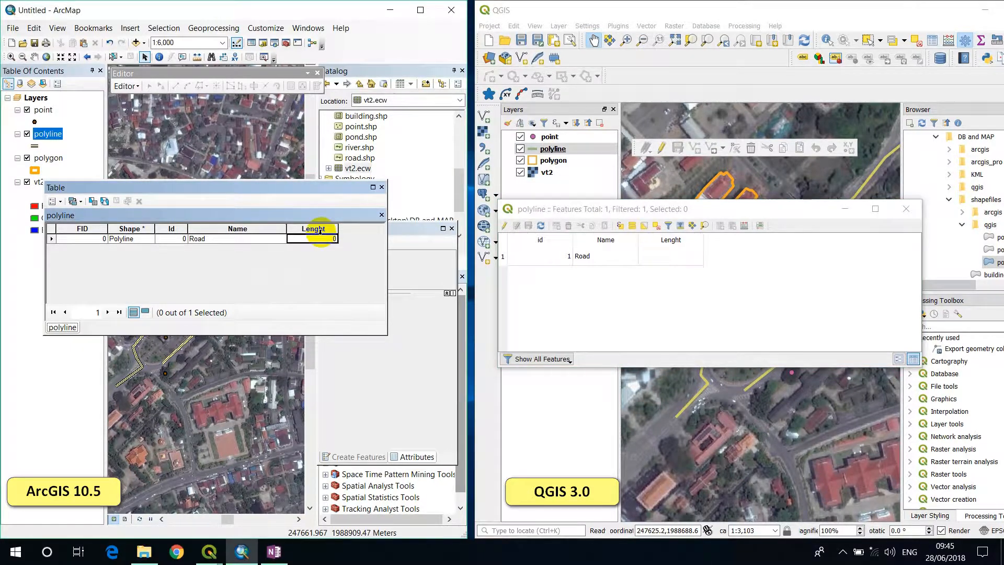
{"action": "right_click", "coordinate": [321, 234]}
{"action": "left_click", "coordinate": [359, 321]}
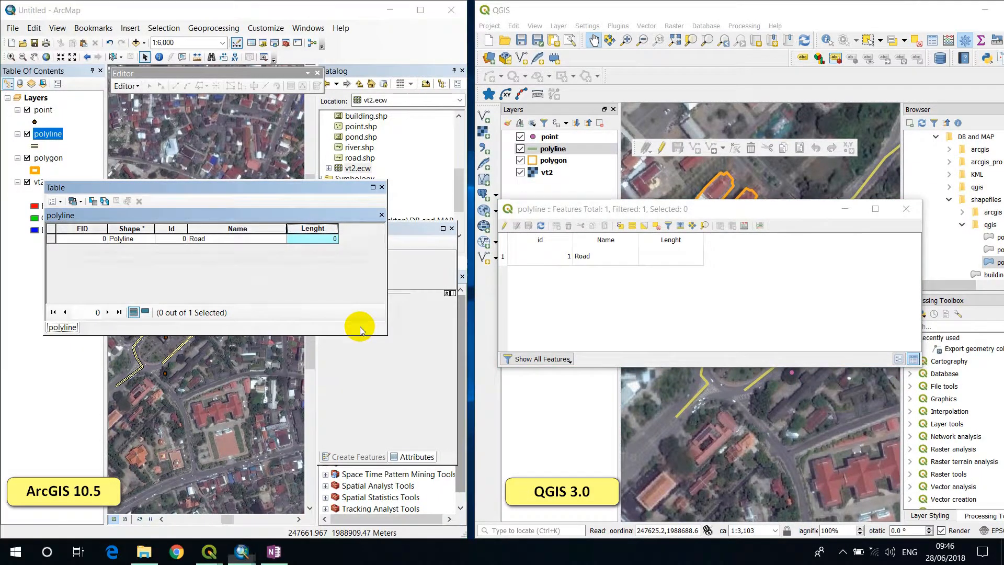
{"action": "left_click", "coordinate": [204, 303]}
{"action": "left_click_drag", "start_coordinate": [233, 181], "coordinate": [217, 264]}
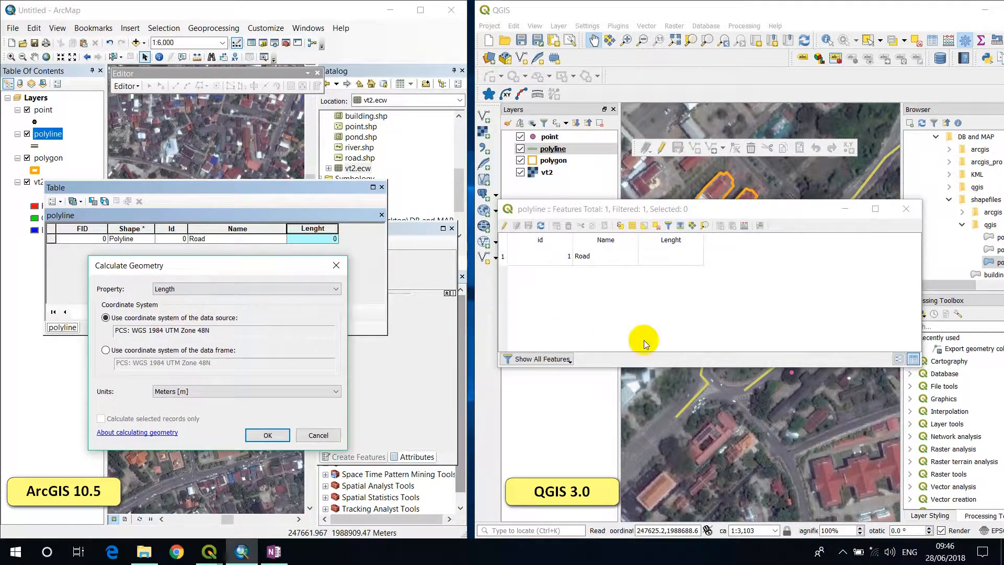
Open the QGIS Field Calculator for the polyline layer and set it to update the existing Lenght field
{"action": "left_click", "coordinate": [678, 258]}
{"action": "left_click", "coordinate": [745, 231]}
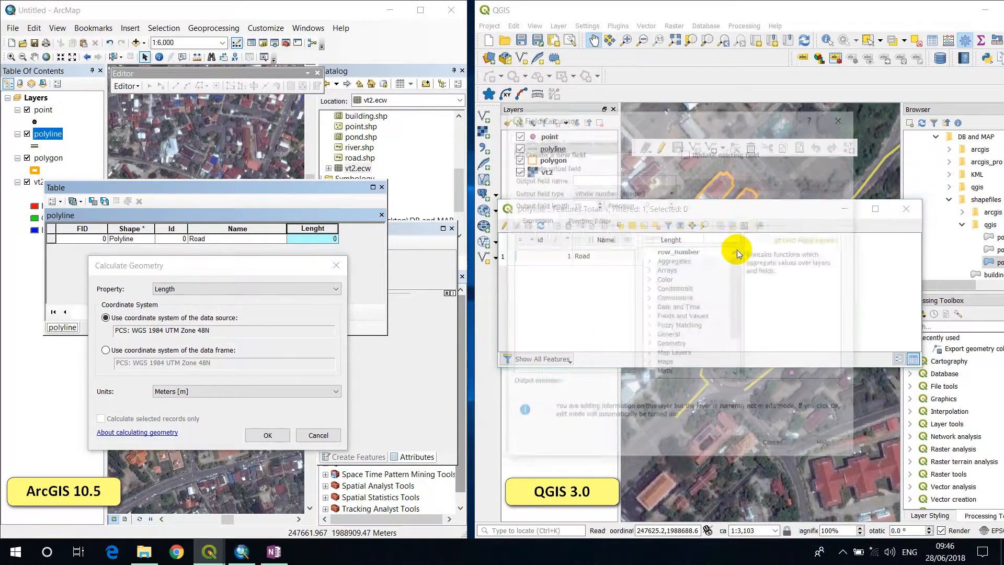
{"action": "left_click", "coordinate": [690, 153]}
{"action": "left_click", "coordinate": [710, 185]}
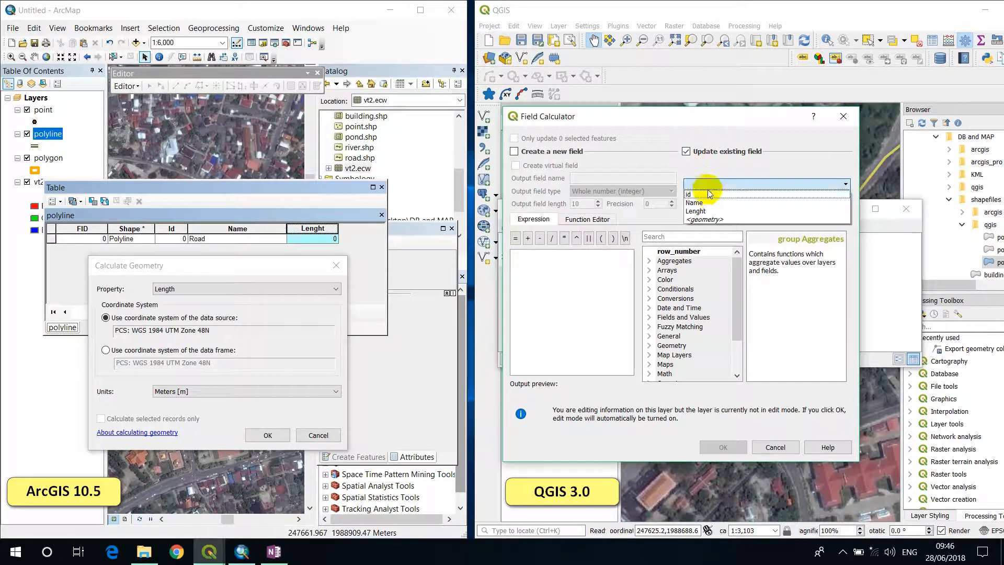
{"action": "left_click", "coordinate": [697, 207]}
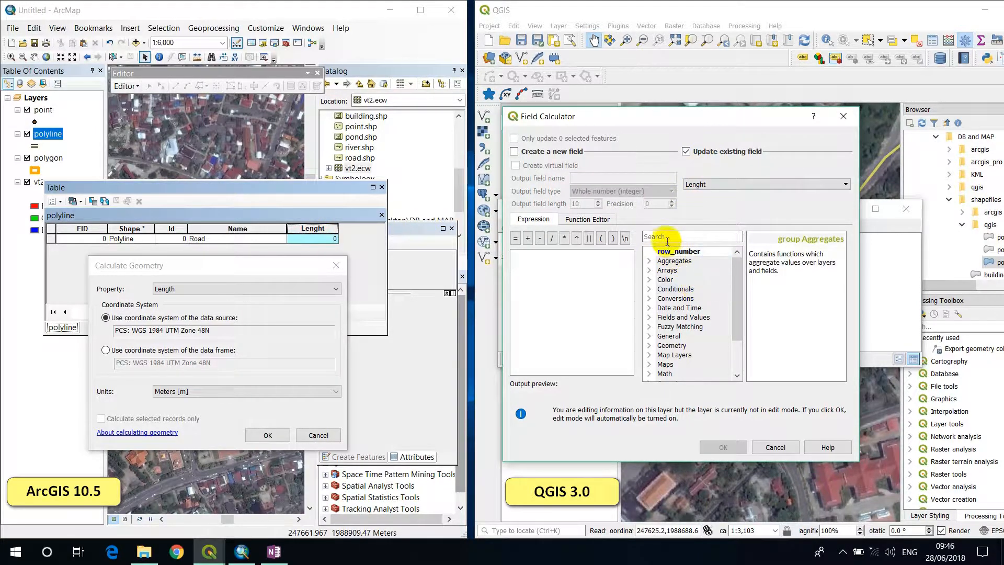
Check the property choices for the ArcMap geometry calculation, keeping Length
{"action": "left_click", "coordinate": [176, 289]}
{"action": "left_click", "coordinate": [174, 288]}
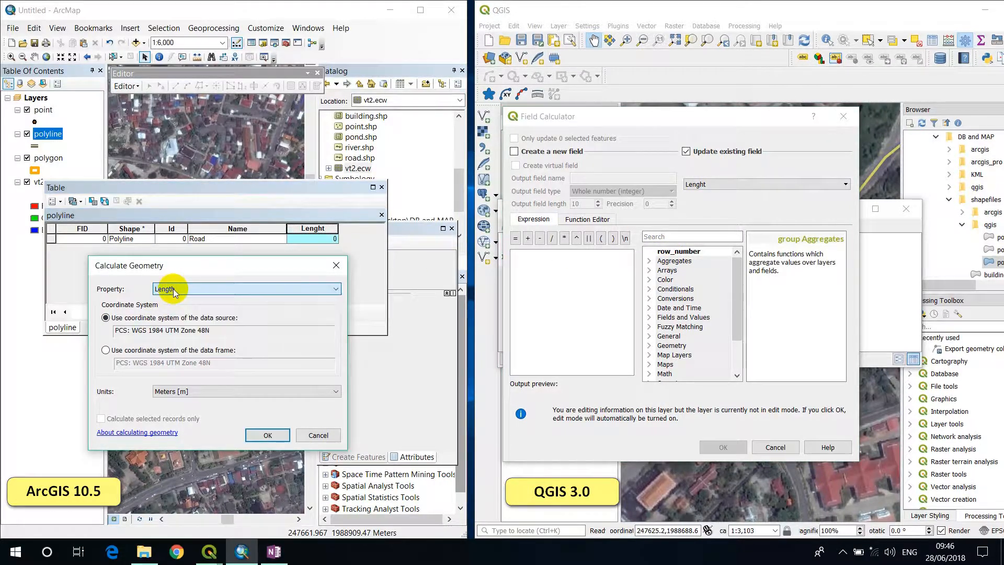
{"action": "left_click", "coordinate": [180, 289]}
{"action": "left_click", "coordinate": [181, 289]}
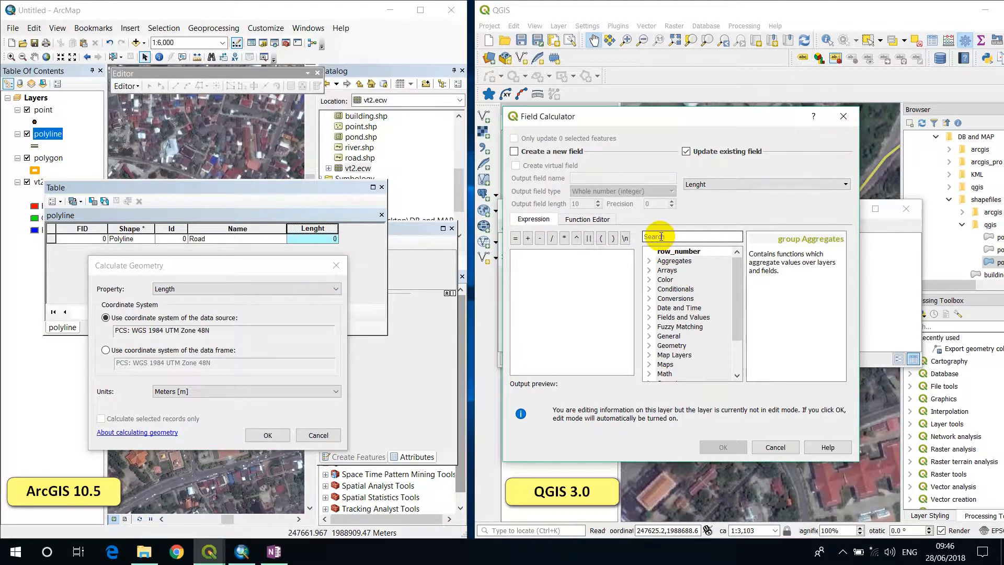
Search the QGIS expression functions for "leng", insert $length as the expression and check its output preview
{"action": "type", "text": "leng"}
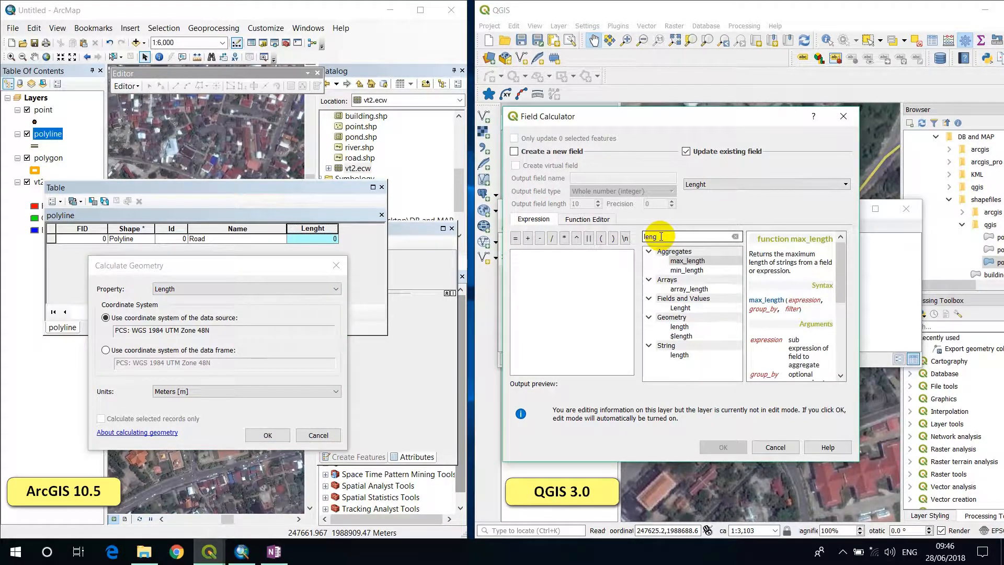
{"action": "left_click", "coordinate": [681, 336]}
{"action": "double_click", "coordinate": [681, 336]}
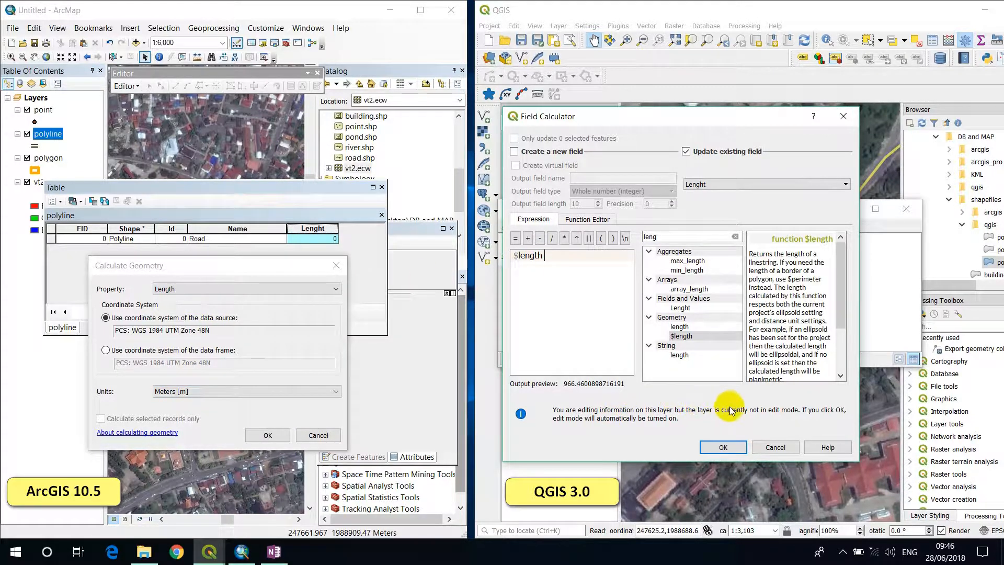
{"action": "left_click_drag", "start_coordinate": [625, 384], "coordinate": [559, 383]}
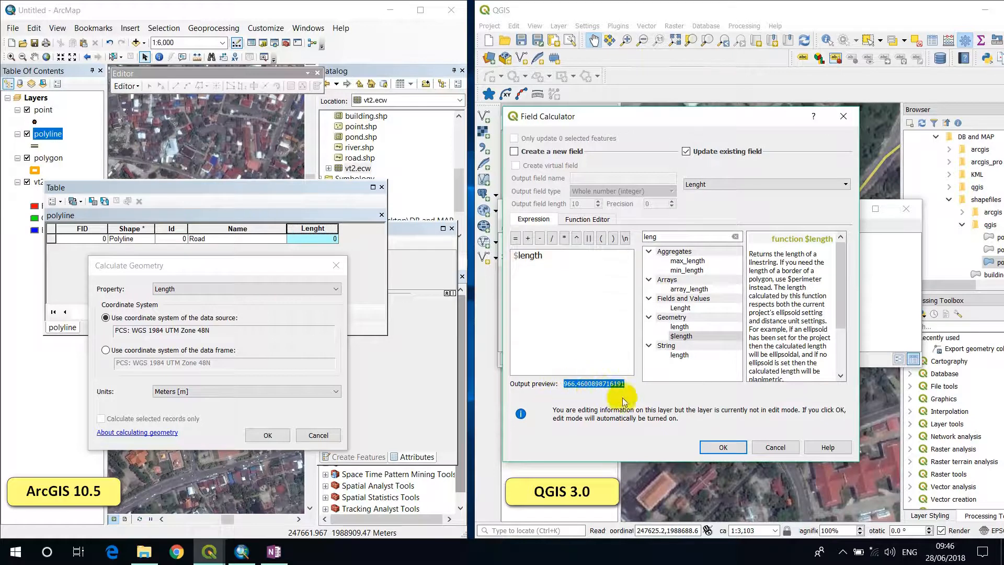
Run the Lenght calculation in QGIS with $length and in ArcMap with Length in Meters [m]
{"action": "left_click", "coordinate": [730, 448]}
{"action": "left_click", "coordinate": [268, 436]}
{"action": "left_click", "coordinate": [199, 302]}
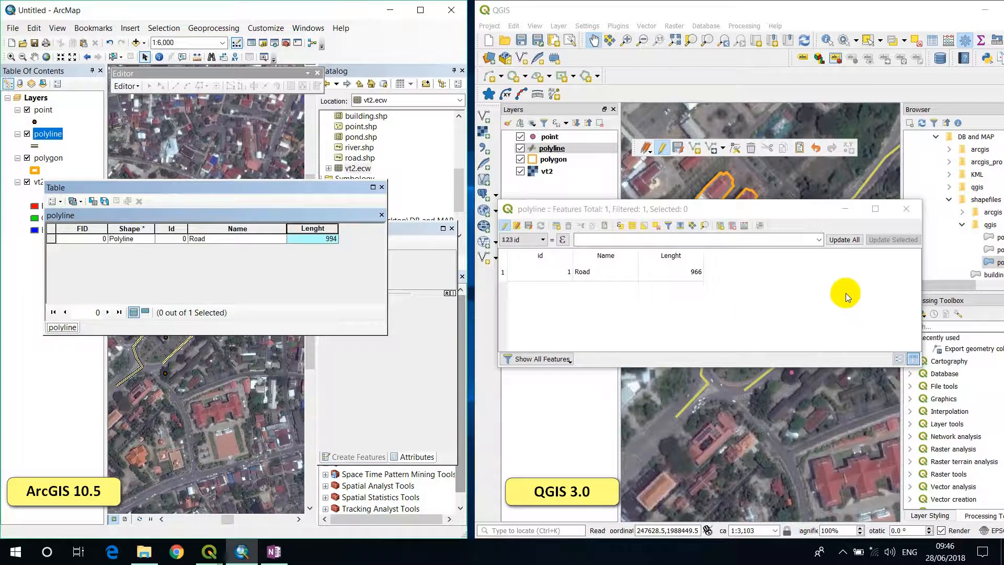
Stop editing the QGIS polyline layer, saving its changes, and tick the distance calculation item in OneNote
{"action": "left_click", "coordinate": [508, 226]}
{"action": "left_click", "coordinate": [477, 285]}
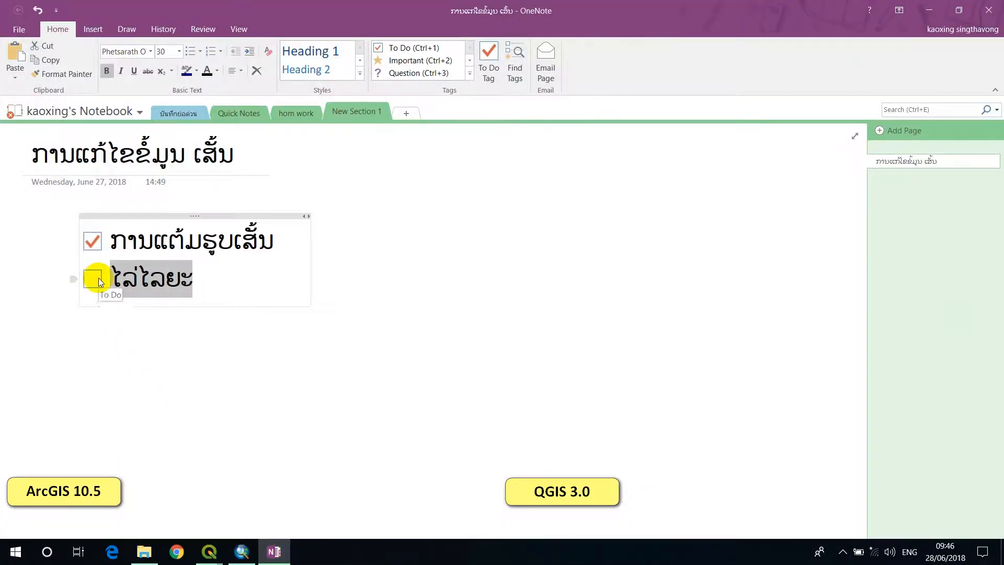
{"action": "left_click", "coordinate": [99, 280]}
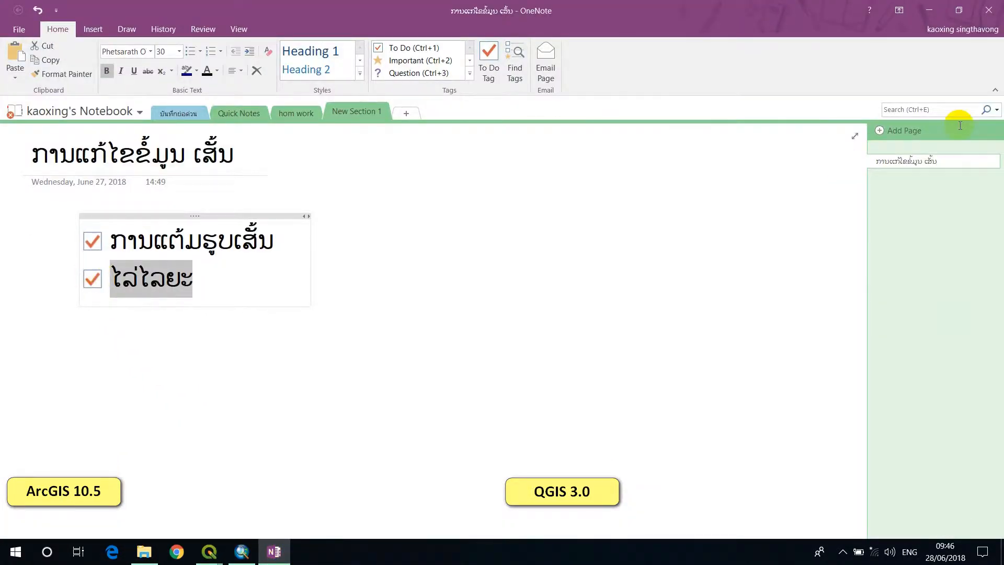